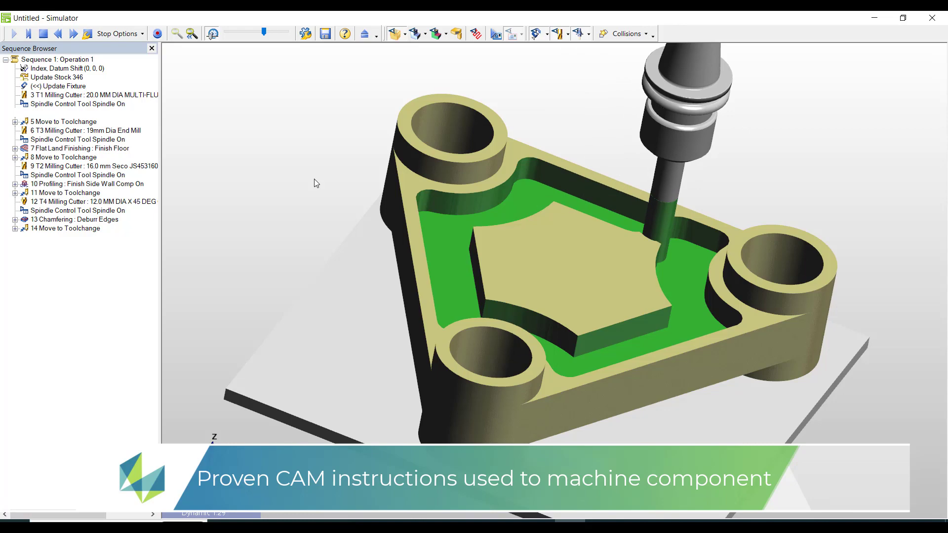
# Resume the simulation through the Finish Floor and Profiling cycles, then bring up the Roughing cycle settings.
pyautogui.click(16, 34)
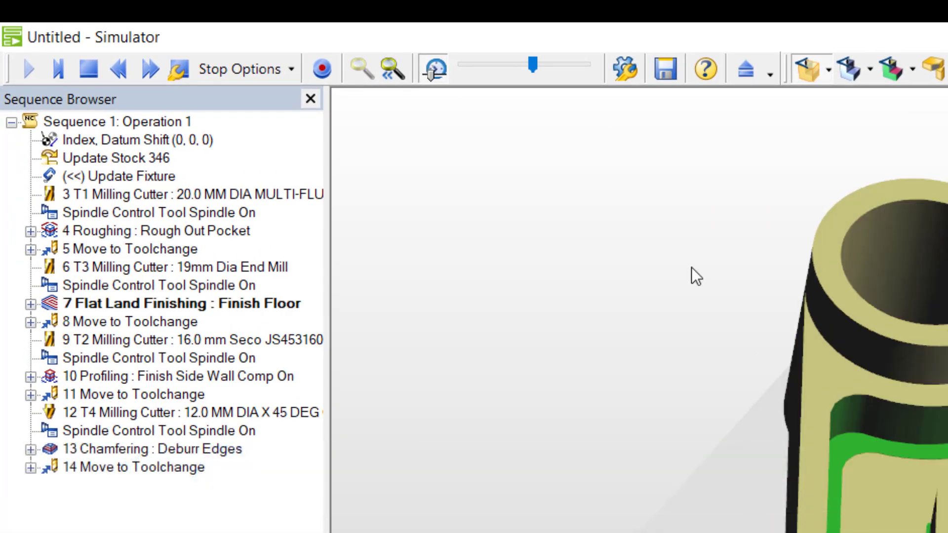
pyautogui.click(35, 68)
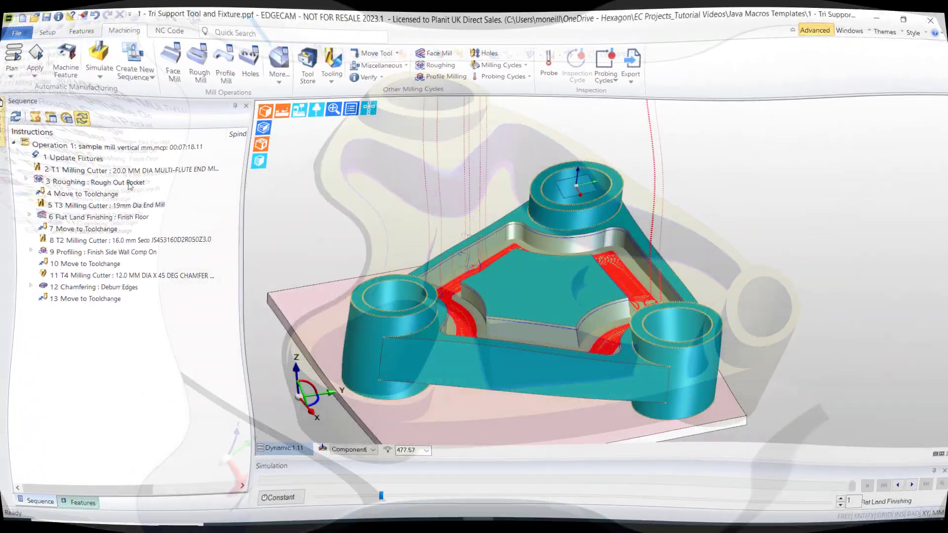
pyautogui.doubleClick(129, 183)
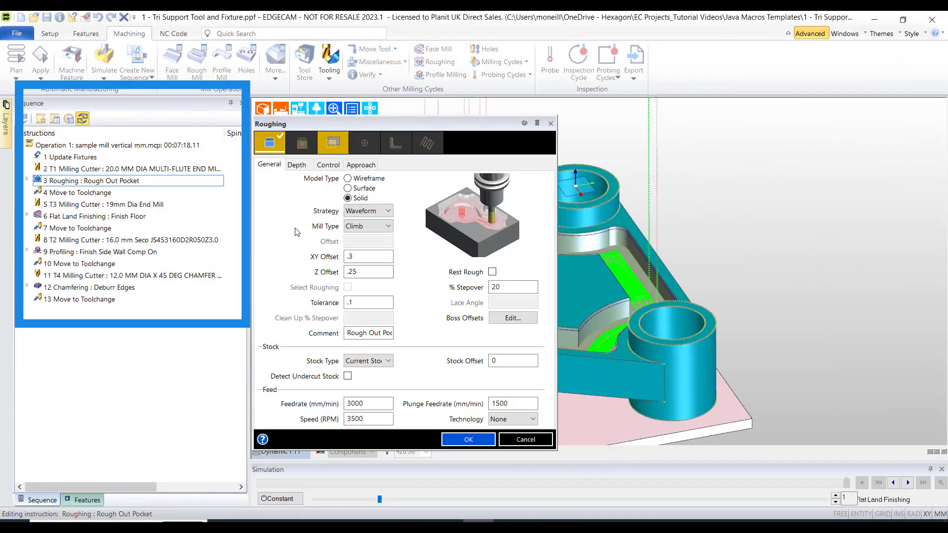
pyautogui.click(524, 440)
pyautogui.doubleClick(119, 218)
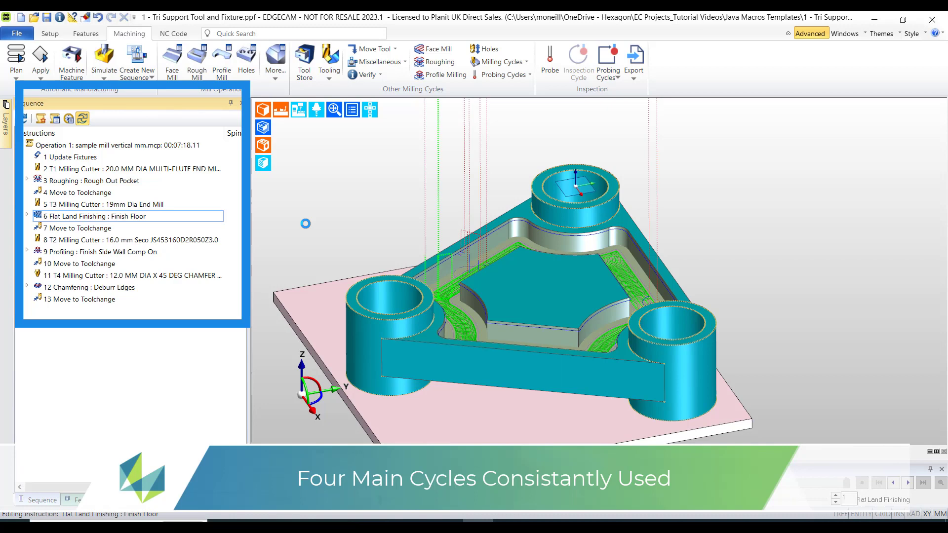
pyautogui.click(512, 394)
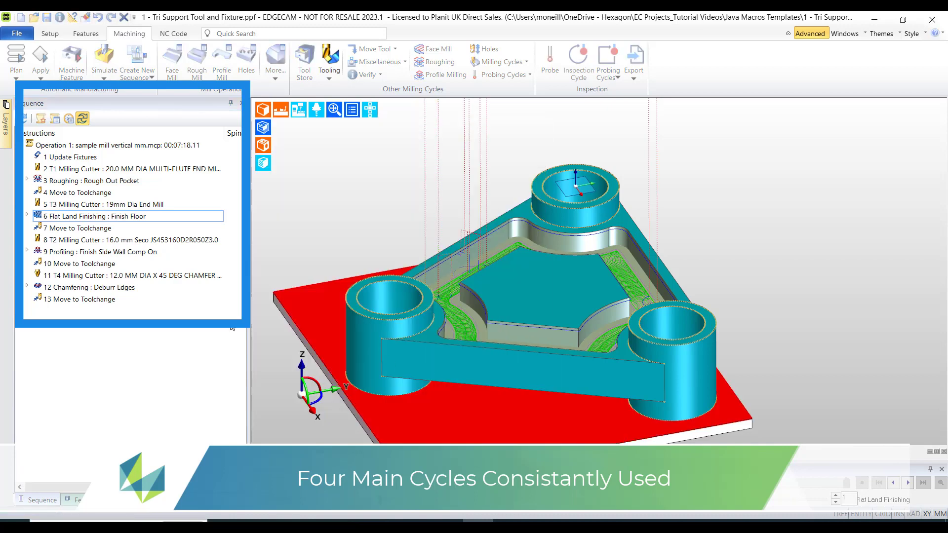
pyautogui.doubleClick(94, 251)
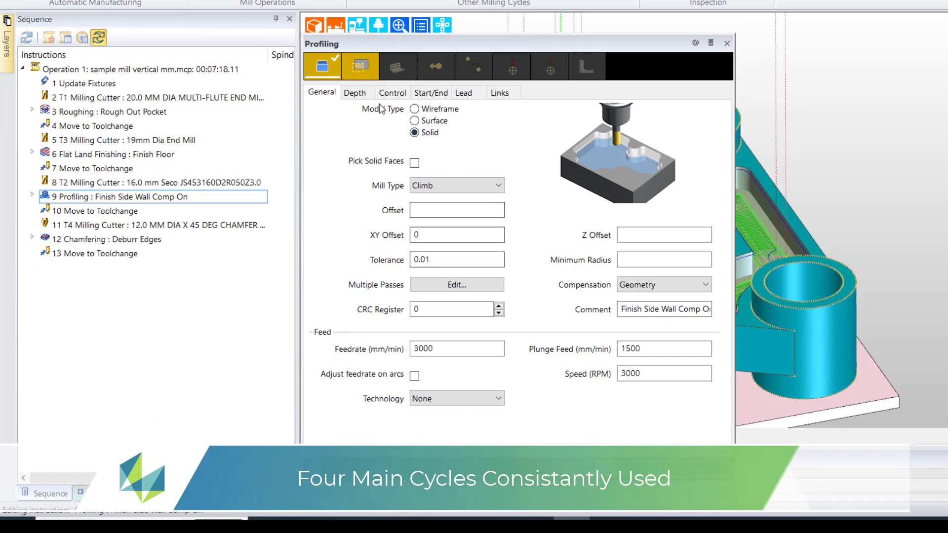
pyautogui.click(356, 94)
pyautogui.click(384, 96)
pyautogui.click(429, 94)
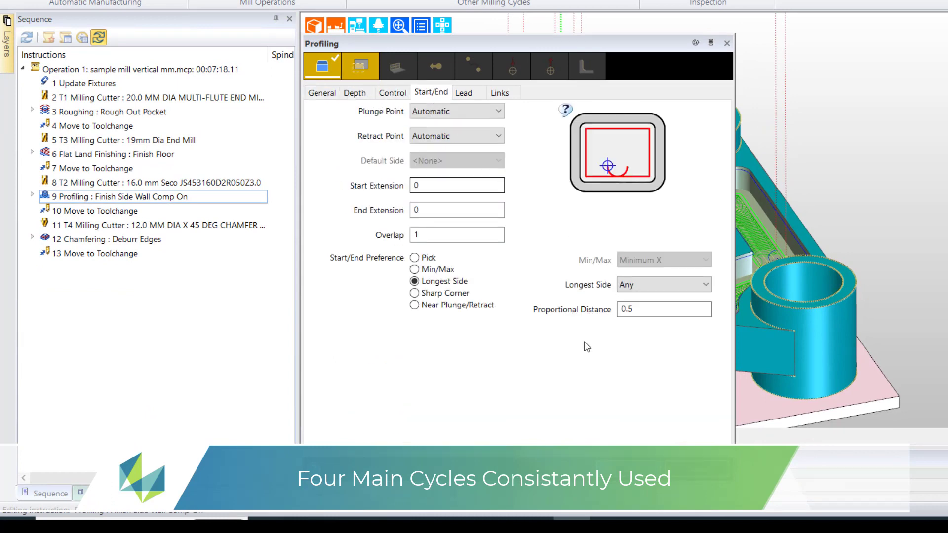
pyautogui.press('Escape')
pyautogui.doubleClick(165, 239)
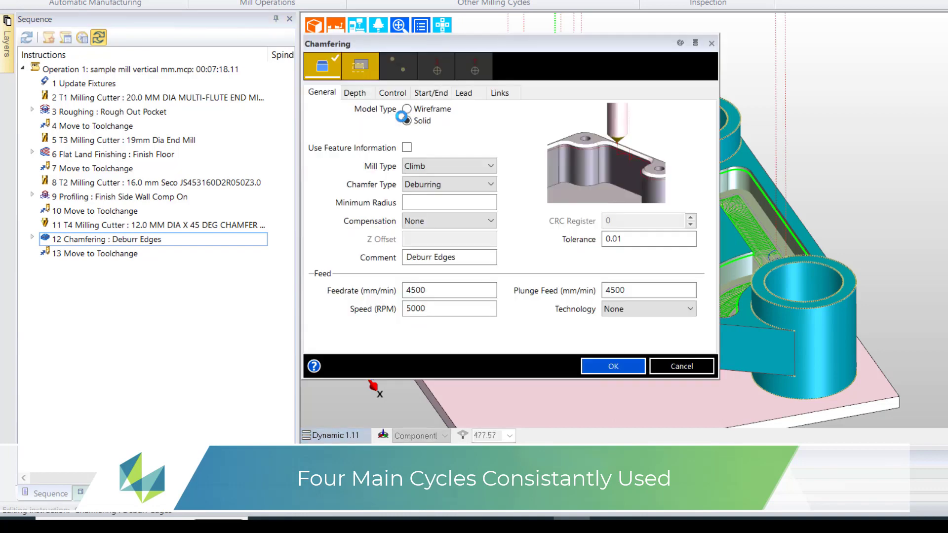
pyautogui.click(354, 94)
pyautogui.click(392, 93)
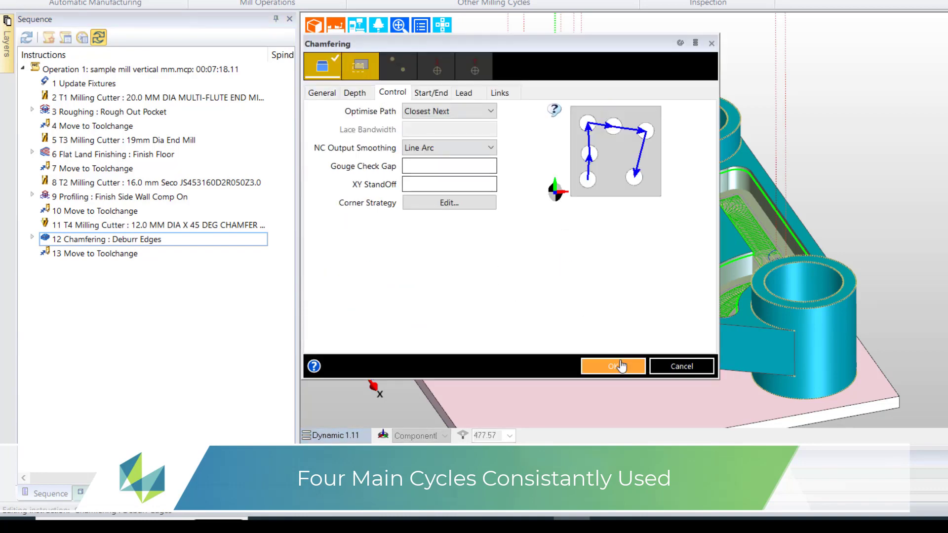
pyautogui.click(682, 366)
pyautogui.click(173, 99)
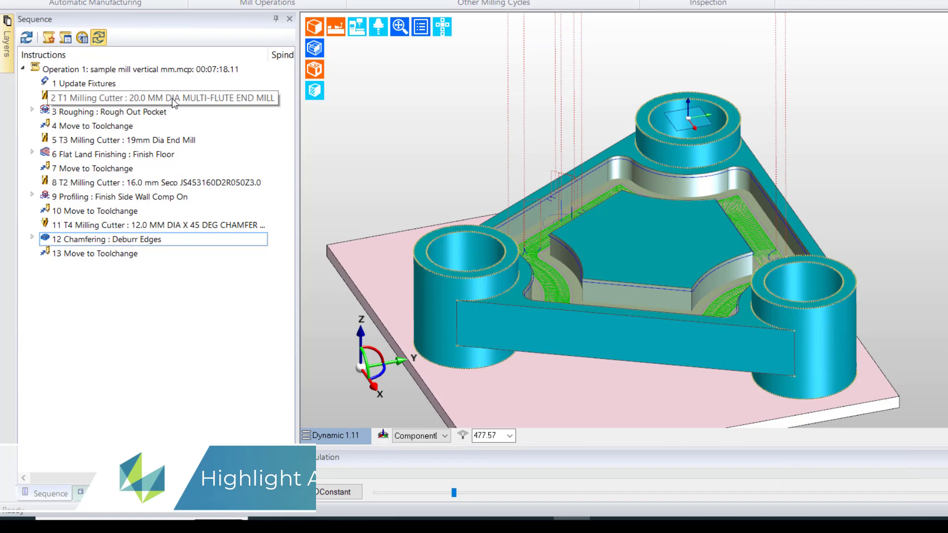
# Create a PCI template from instructions 2–13, saved as 'Our Machining Process' on the Desktop.
pyautogui.keyDown('shift'); pyautogui.click(128, 257); pyautogui.keyUp('shift')
pyautogui.rightClick(234, 149)
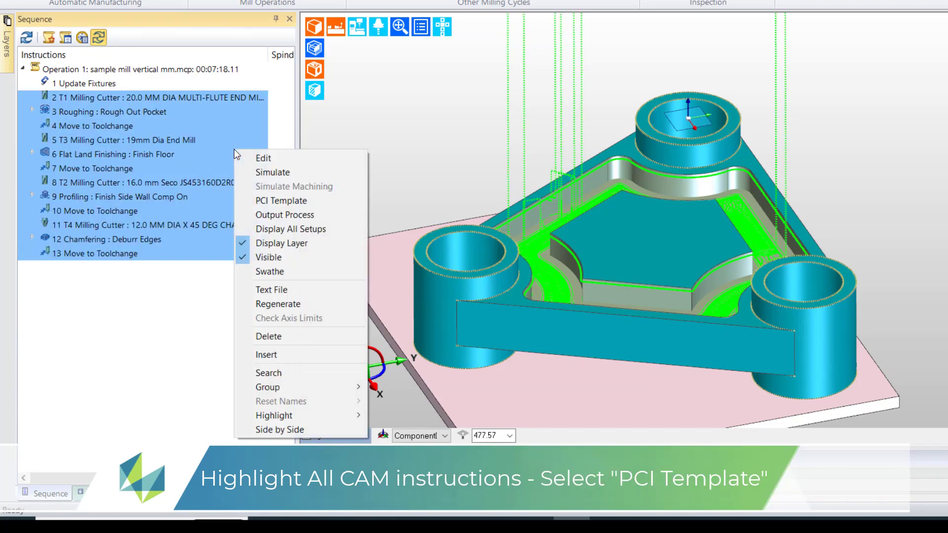
pyautogui.click(265, 206)
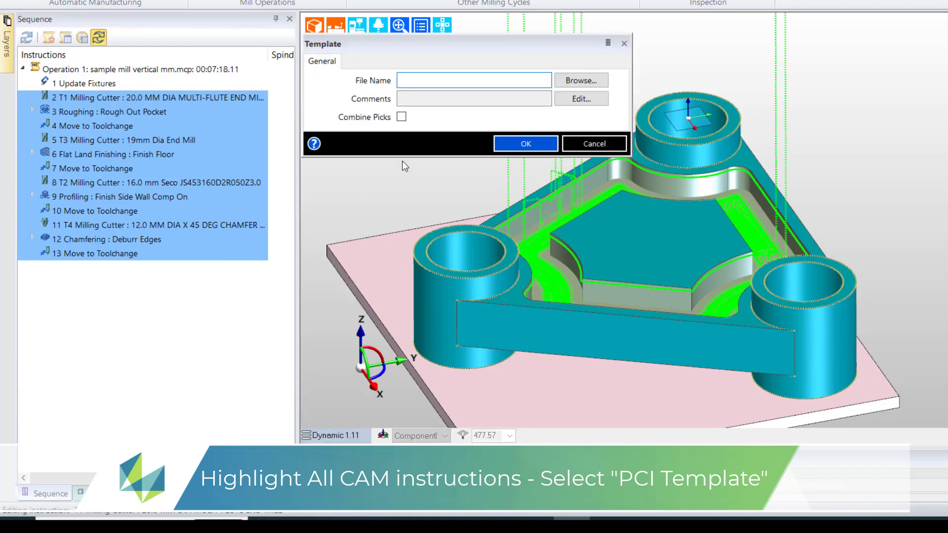
pyautogui.click(574, 86)
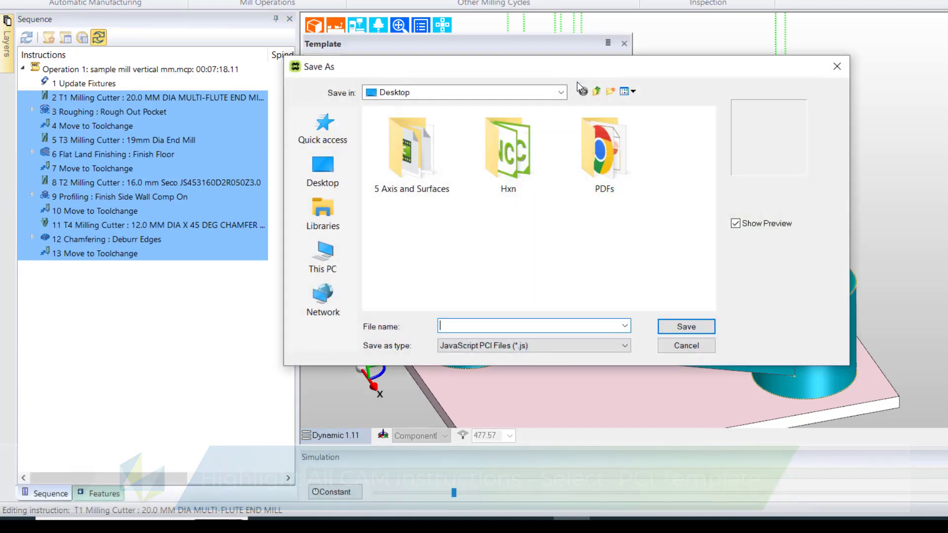
pyautogui.write('Our Machining Process')
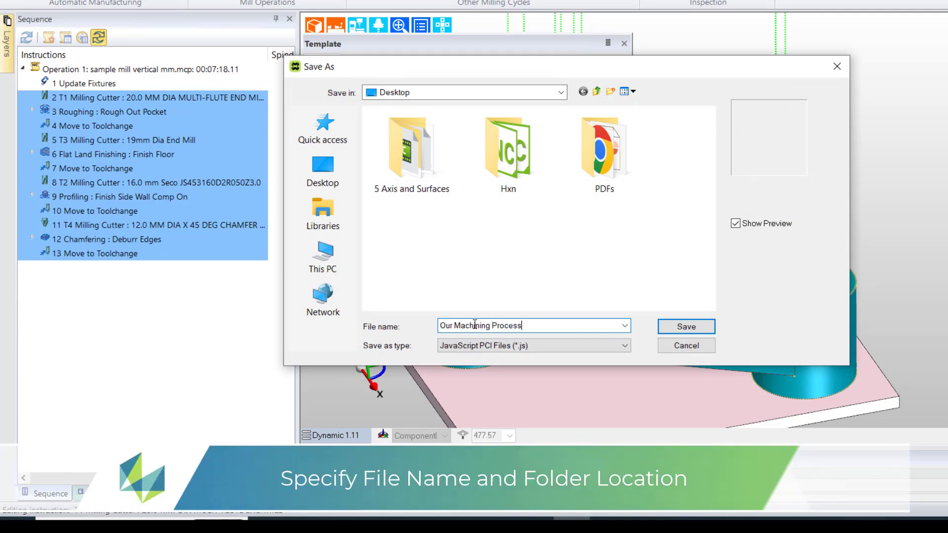
pyautogui.click(670, 327)
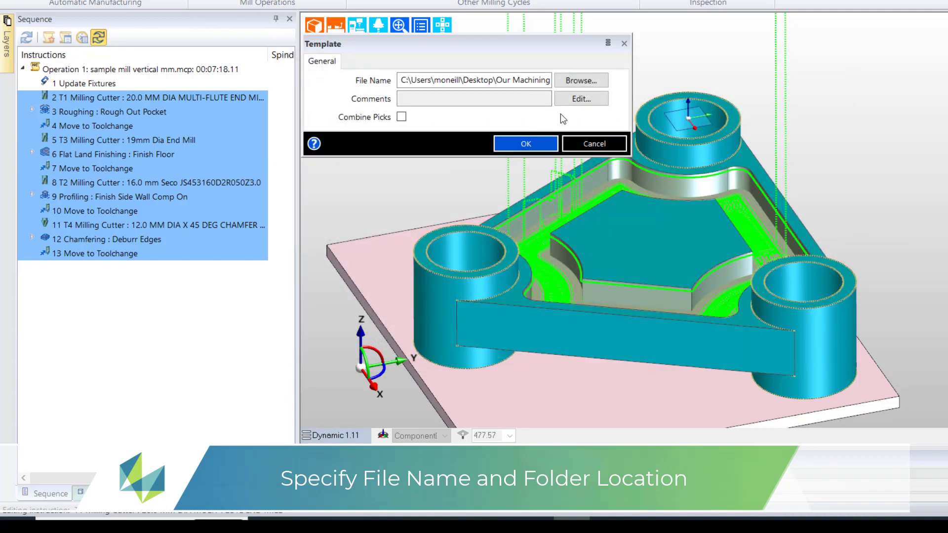
# Add the template comment 'This infomration' and accept the template settings.
pyautogui.click(577, 100)
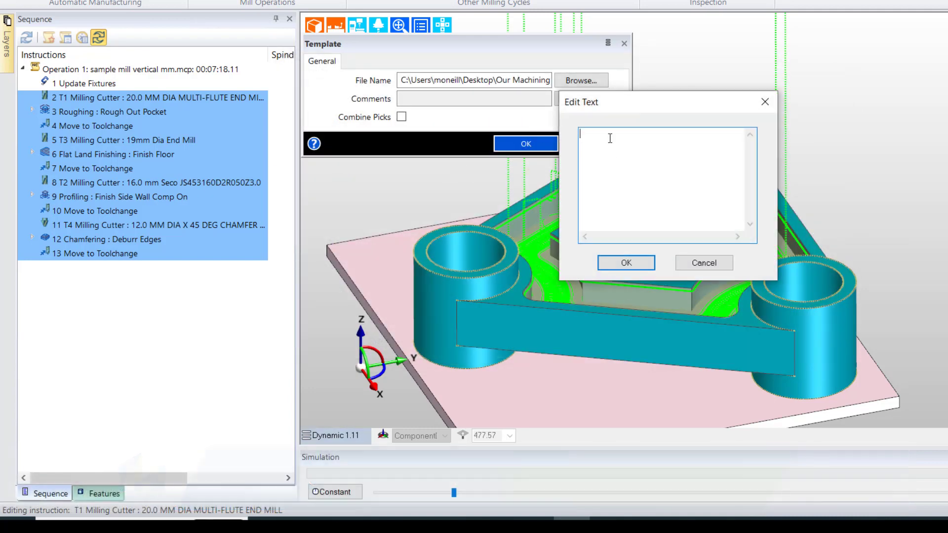
pyautogui.write('This infomration is seen in the Feedback')
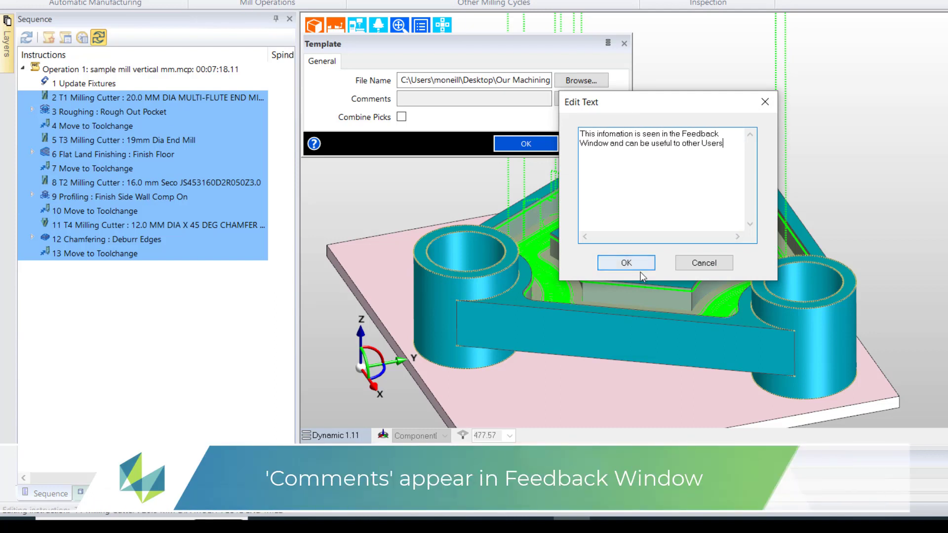
pyautogui.click(626, 263)
pyautogui.click(502, 142)
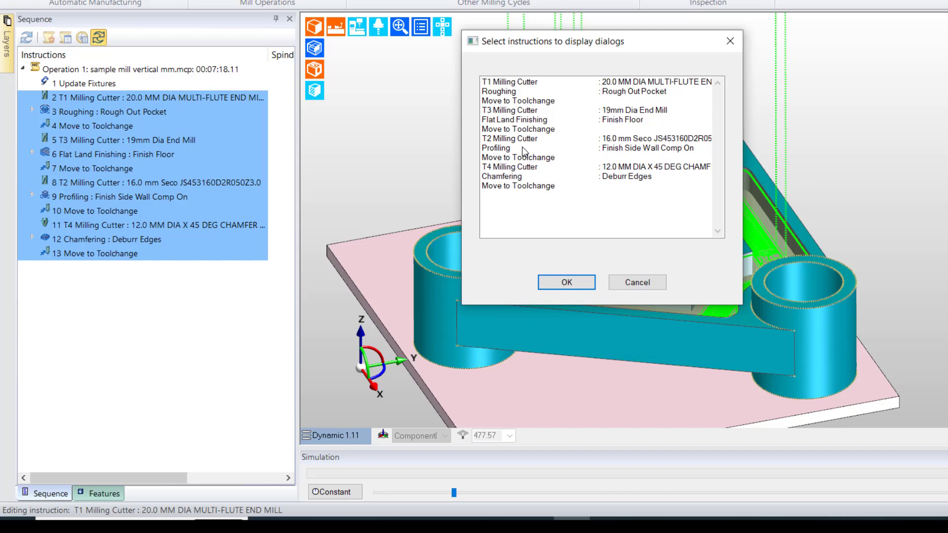
# Set Roughing, Flat Land Finishing, Profiling and Chamfering to reopen when the macro runs.
pyautogui.click(495, 93)
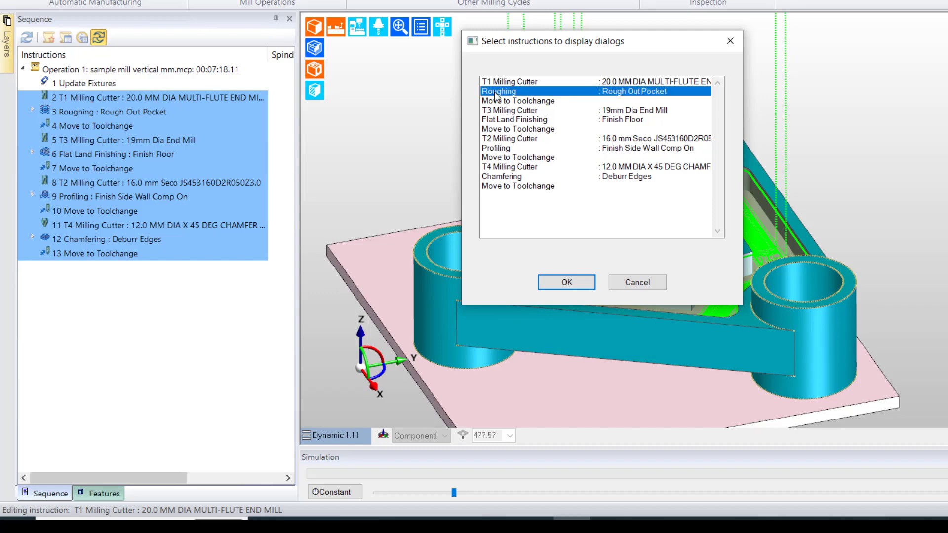
pyautogui.click(501, 121)
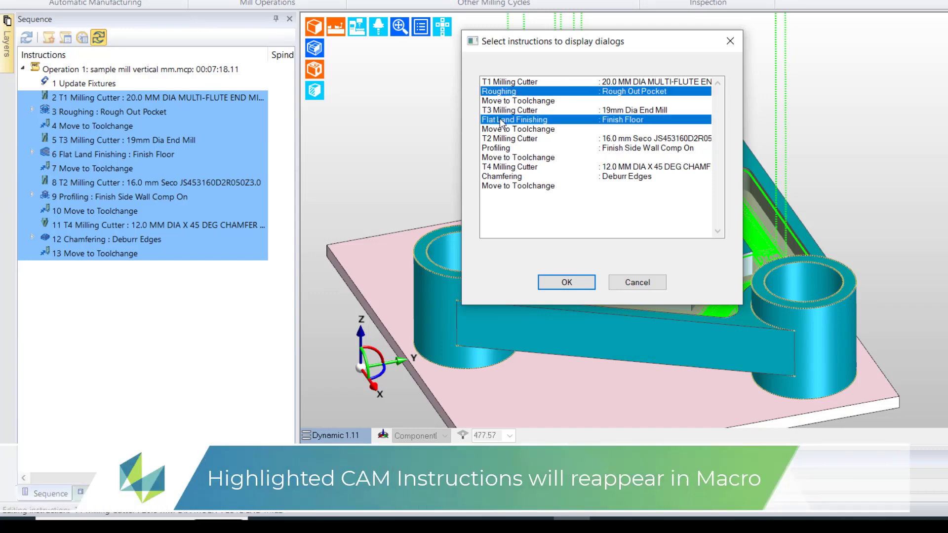
pyautogui.click(503, 148)
pyautogui.click(507, 178)
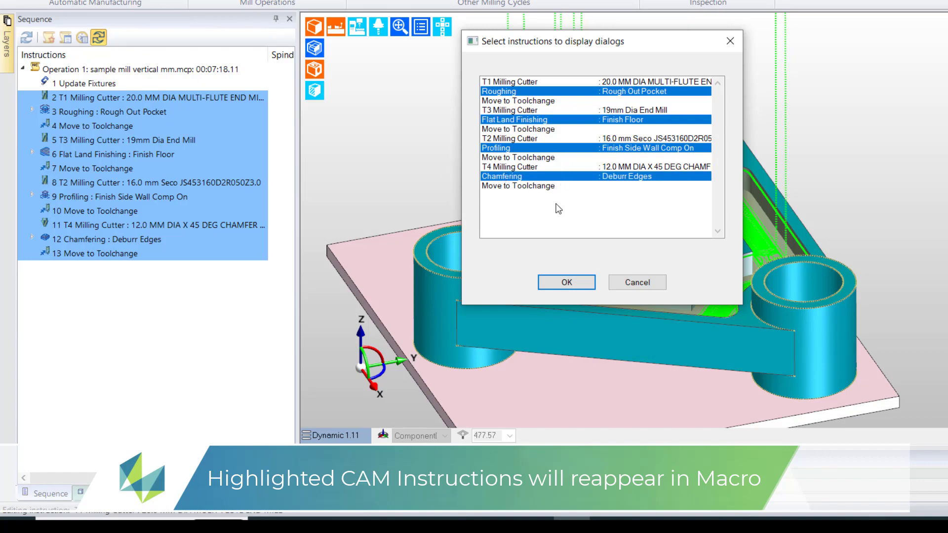
pyautogui.click(566, 281)
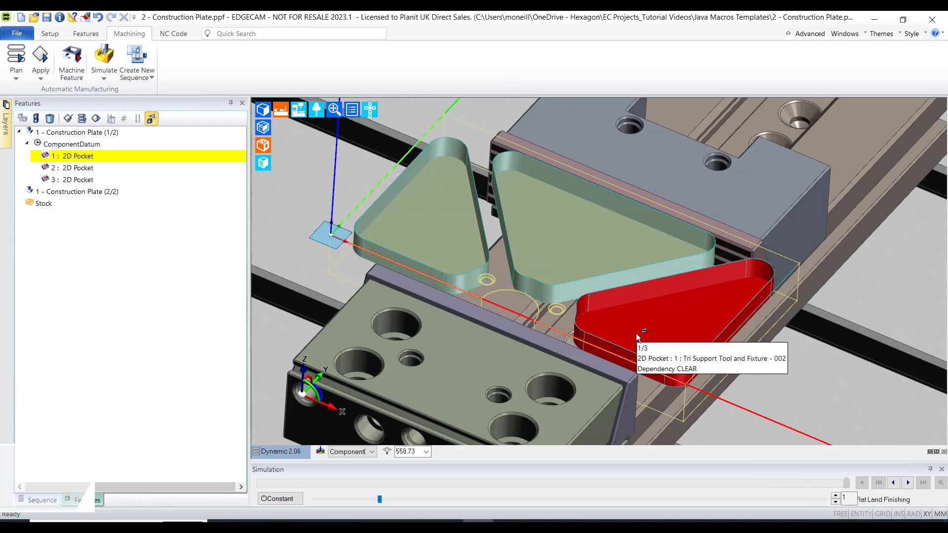
# Load Our Machining Process.js from File > Macros and run it on the Construction Plate.
pyautogui.click(17, 33)
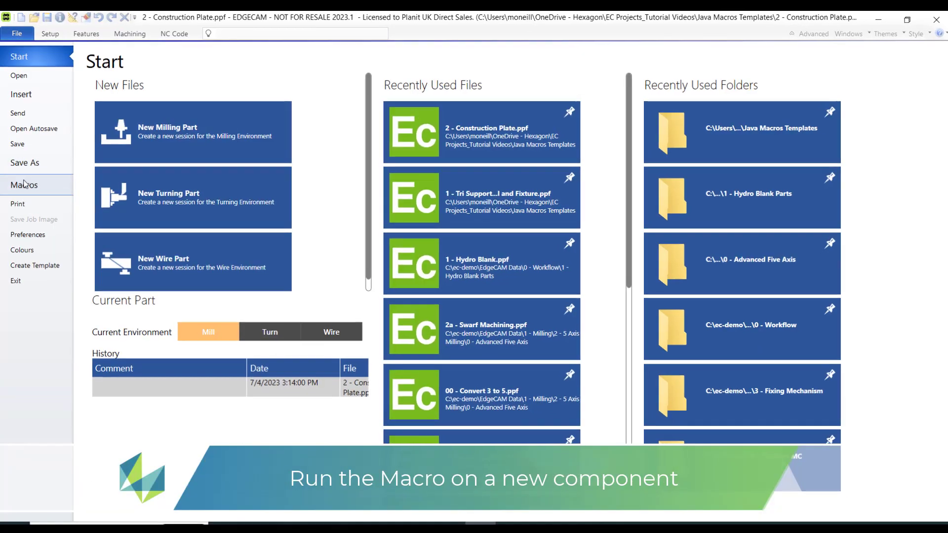
pyautogui.click(24, 184)
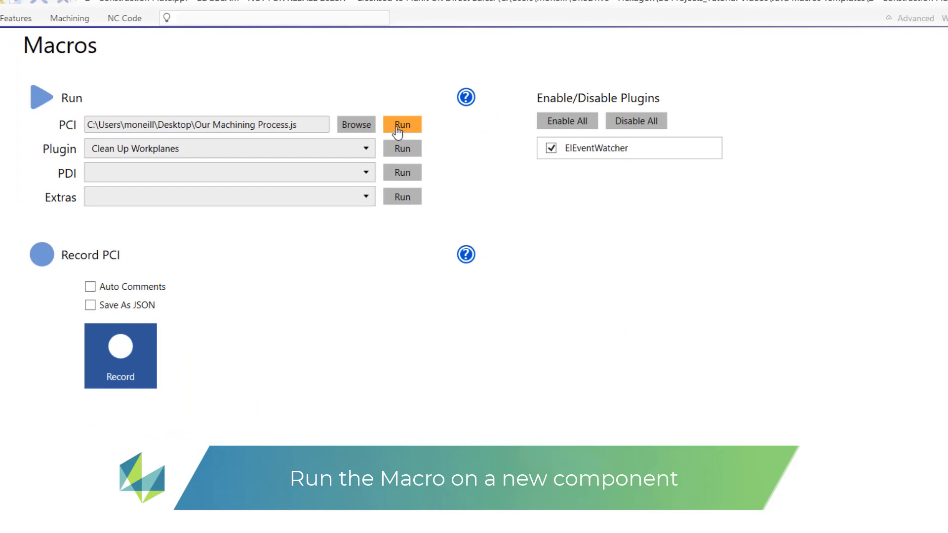
pyautogui.click(329, 125)
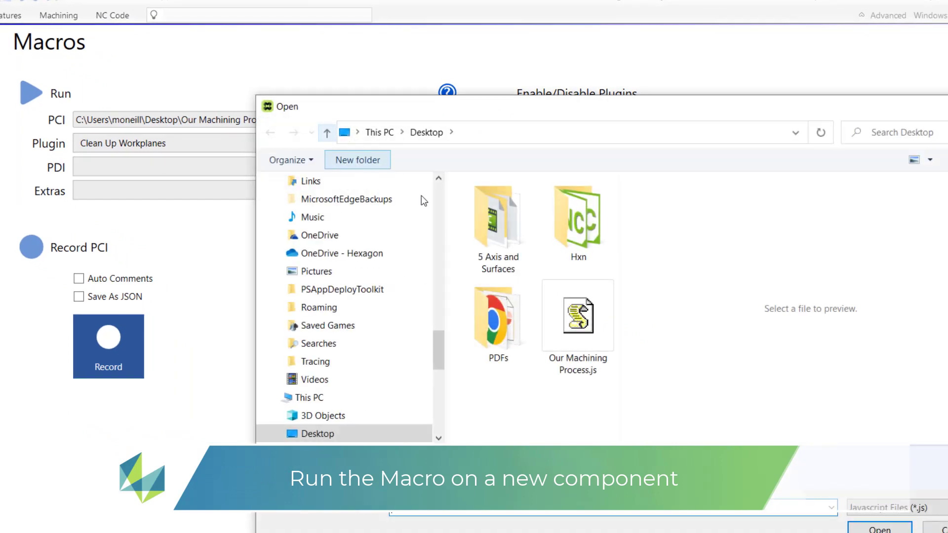
pyautogui.click(572, 321)
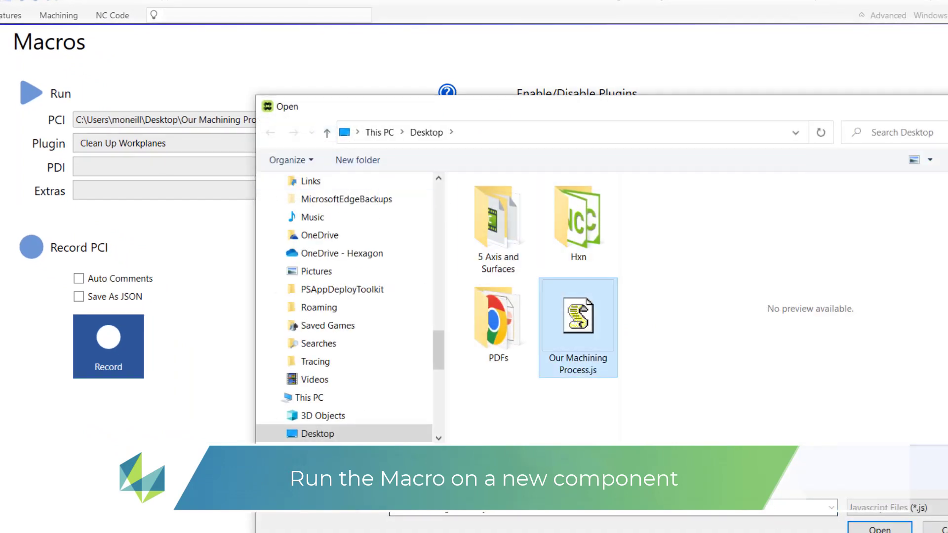
pyautogui.click(869, 528)
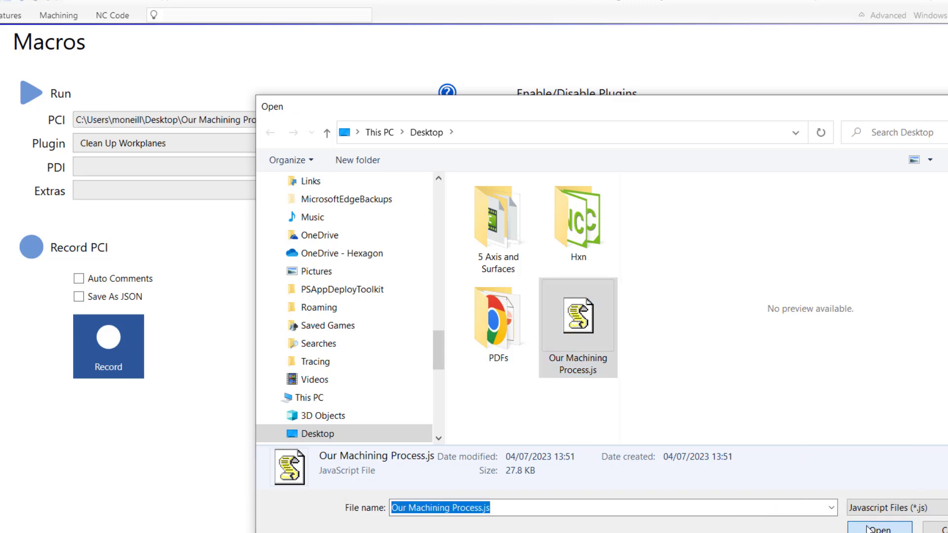
pyautogui.click(385, 120)
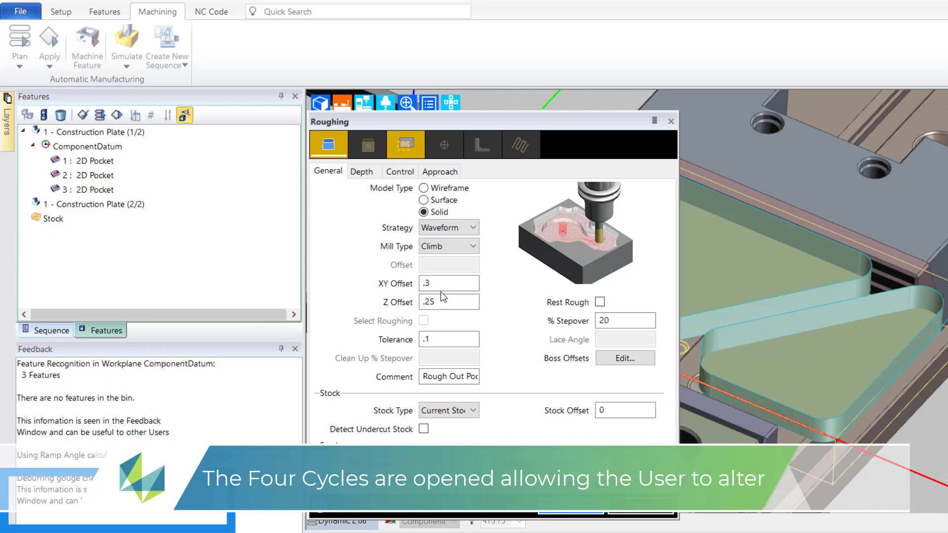
# Switch roughing to Conventional milling and apply it to pocket 2, skipping the containment boundary.
pyautogui.click(468, 246)
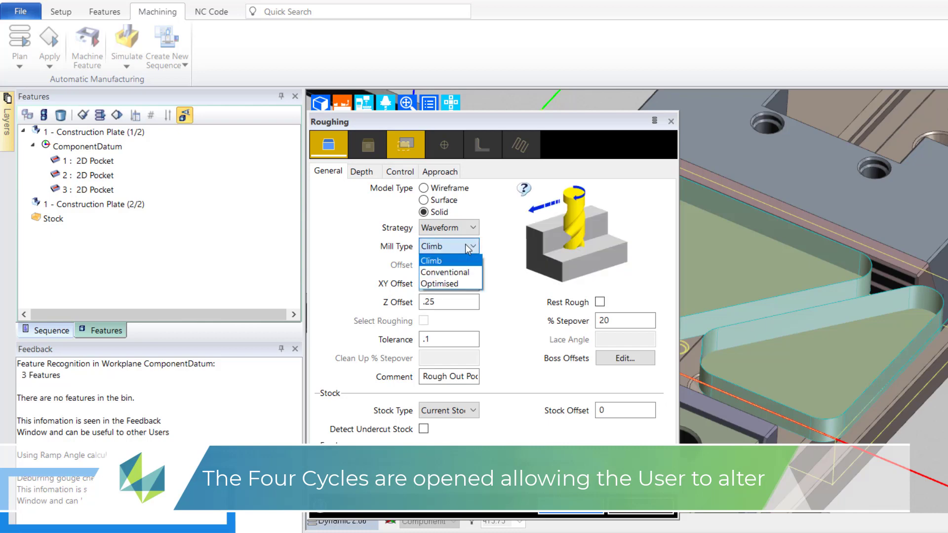
pyautogui.click(463, 272)
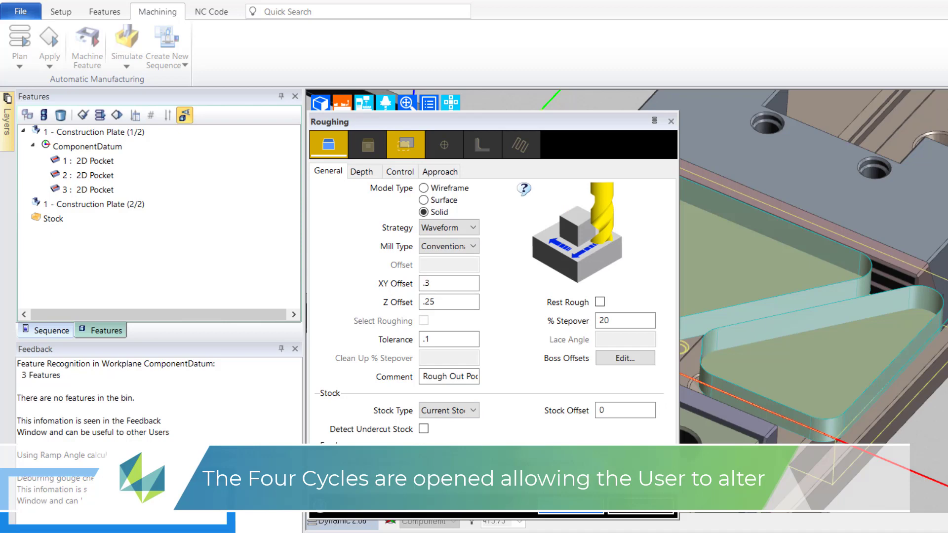
pyautogui.press('Return')
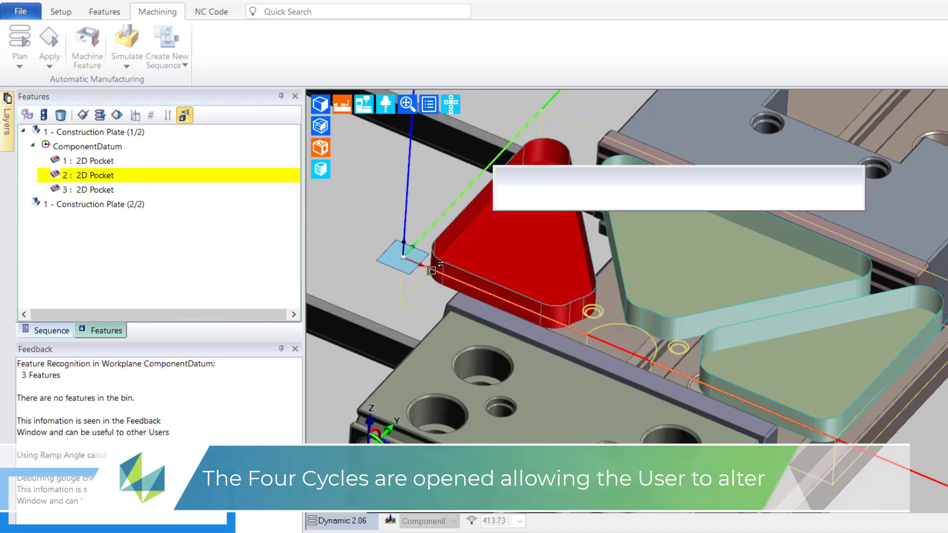
pyautogui.click(462, 253)
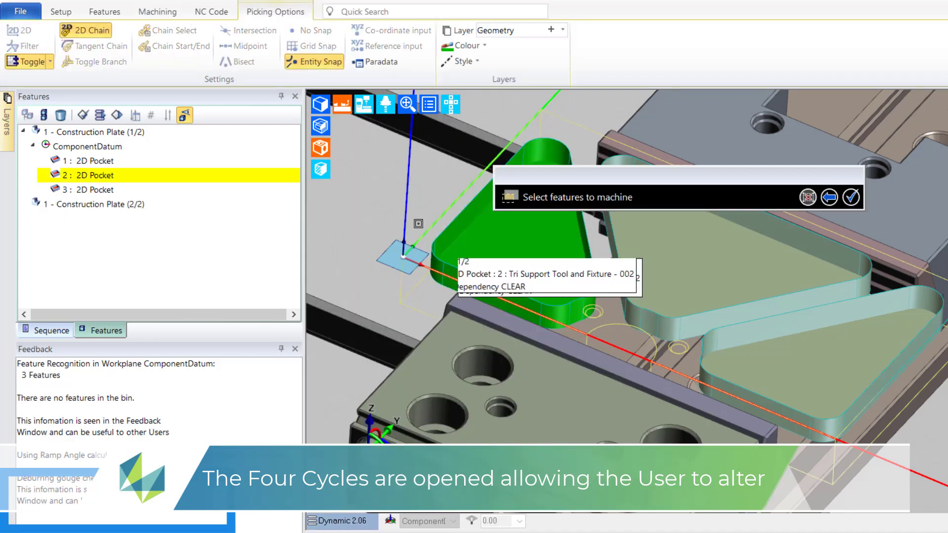
pyautogui.rightClick(385, 216)
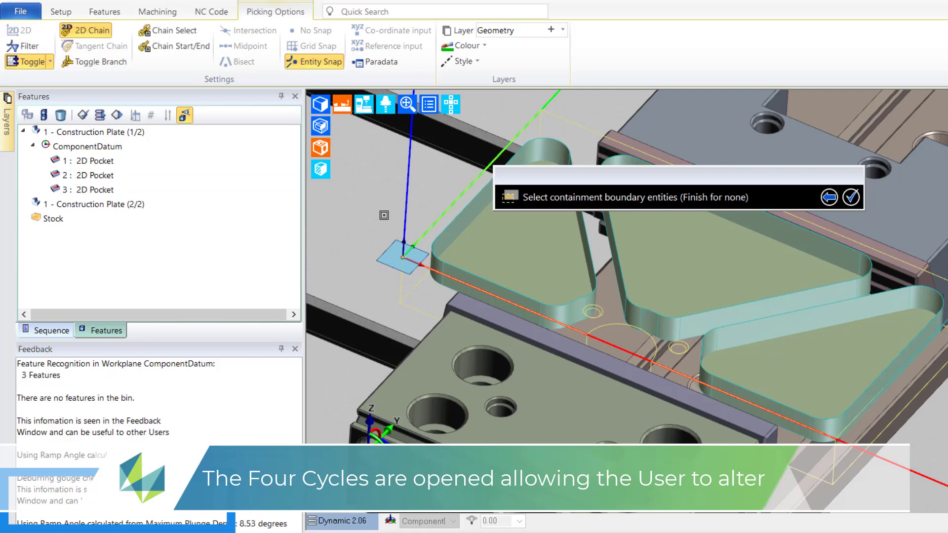
pyautogui.rightClick(384, 215)
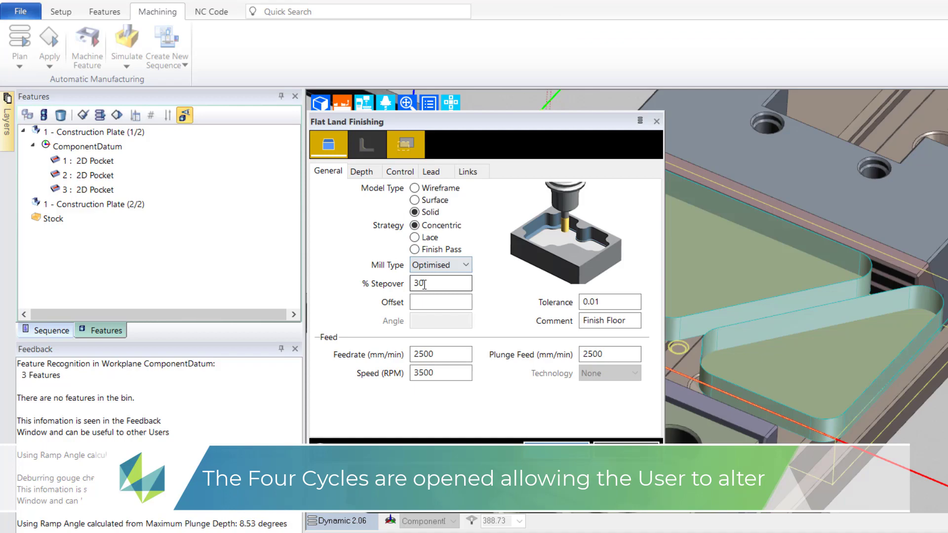
# Set Flat Land Finishing to 20% stepover, lead radius 2 and lead length 4.
pyautogui.doubleClick(423, 283)
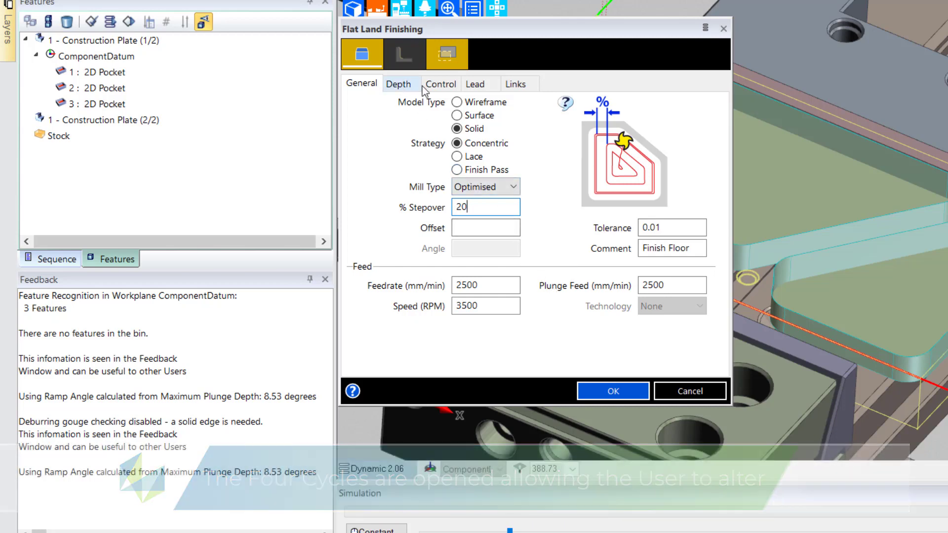
pyautogui.click(440, 85)
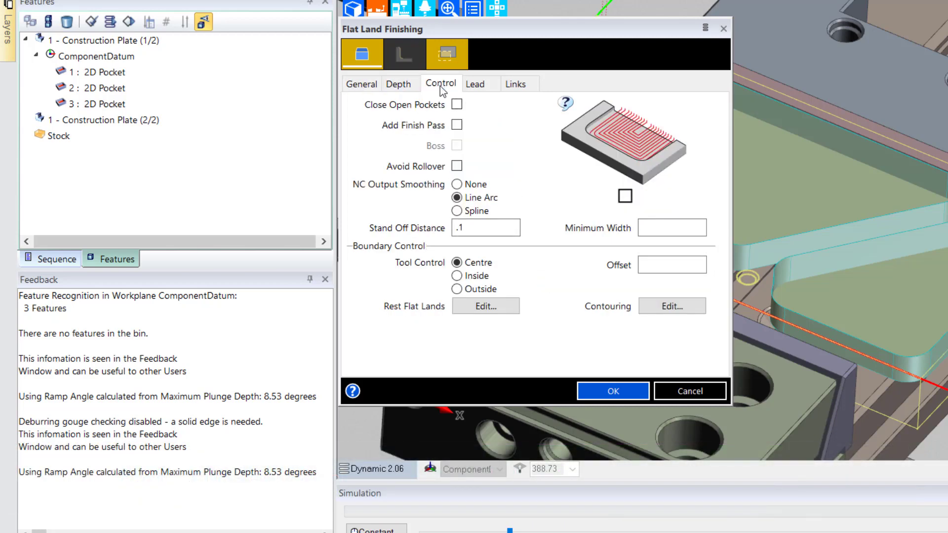
pyautogui.click(474, 88)
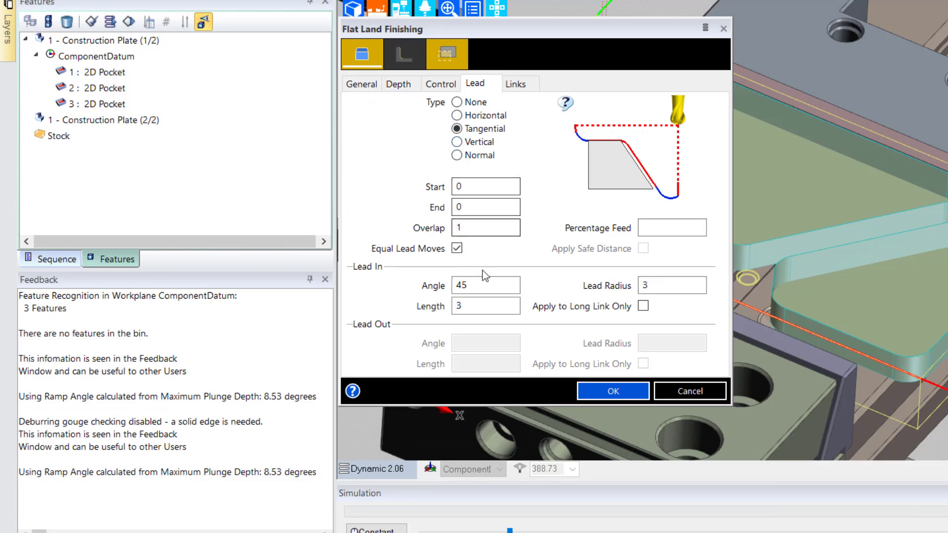
pyautogui.doubleClick(674, 287)
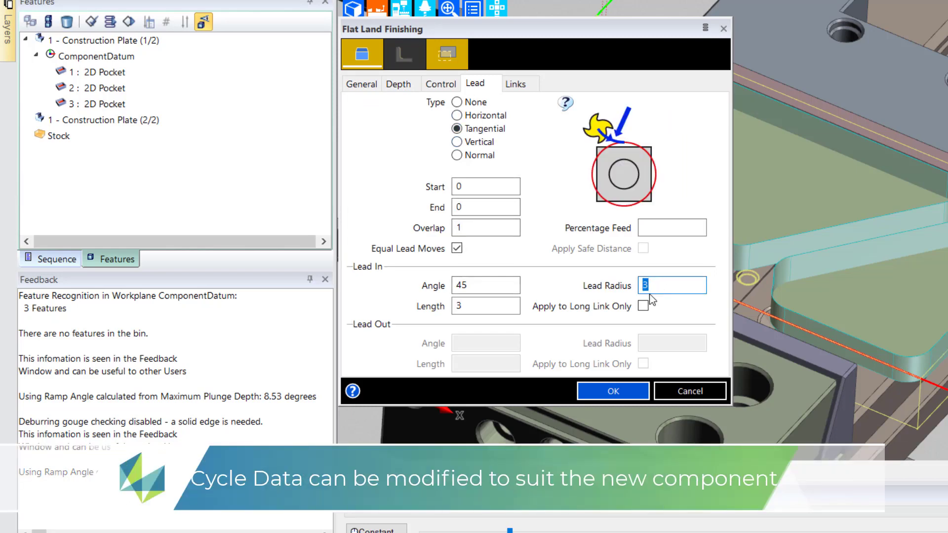
pyautogui.write('2')
pyautogui.doubleClick(491, 304)
pyautogui.write('4')
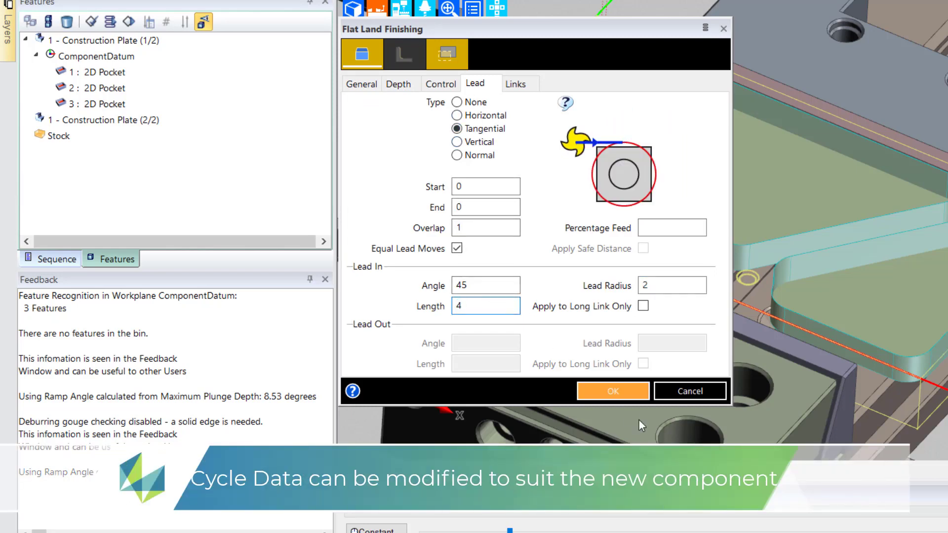
pyautogui.click(613, 391)
# Apply floor finishing and profiling to pocket 2, skipping the containment boundaries.
pyautogui.click(519, 164)
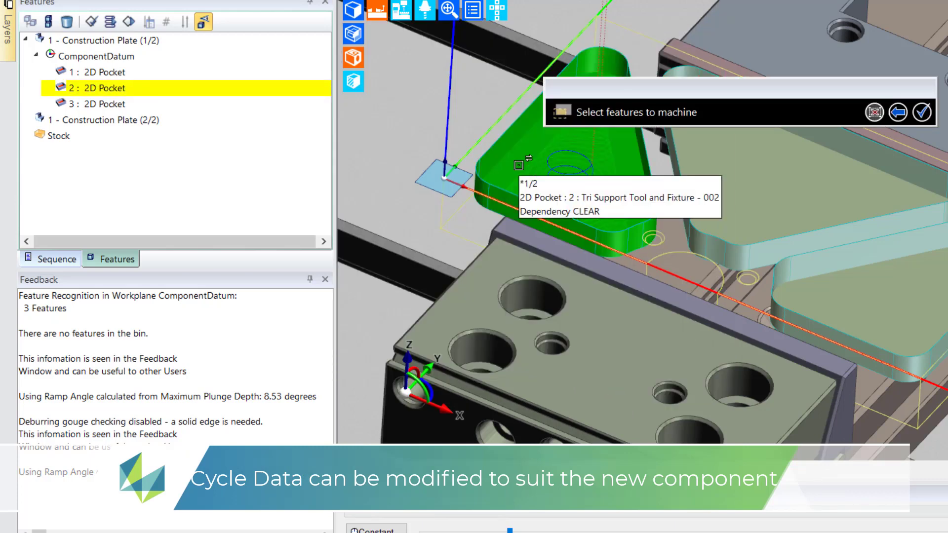
pyautogui.rightClick(425, 132)
pyautogui.rightClick(425, 132)
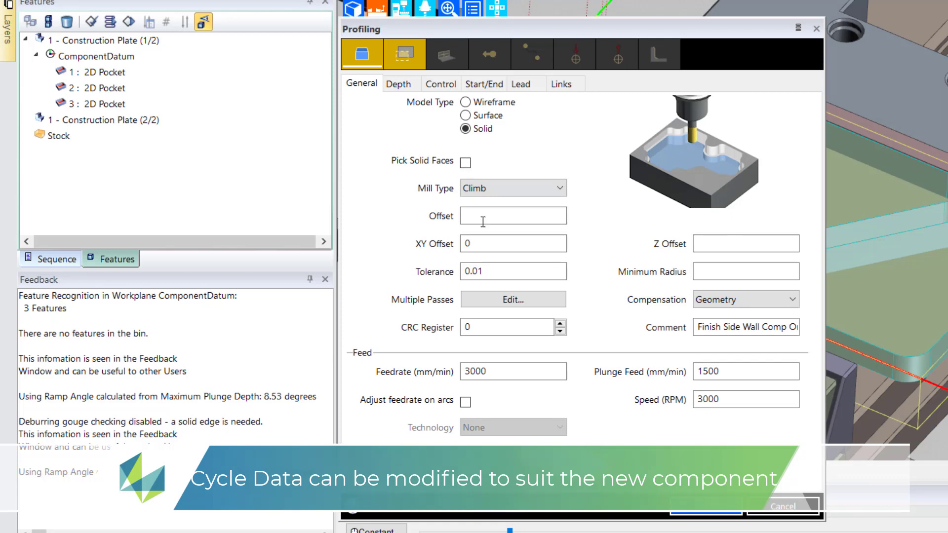
pyautogui.click(698, 514)
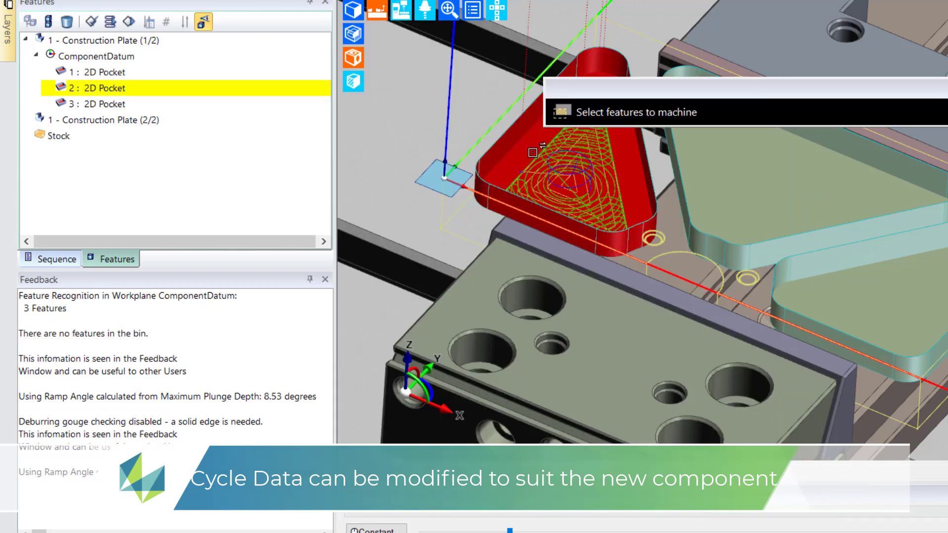
pyautogui.click(532, 152)
pyautogui.rightClick(450, 134)
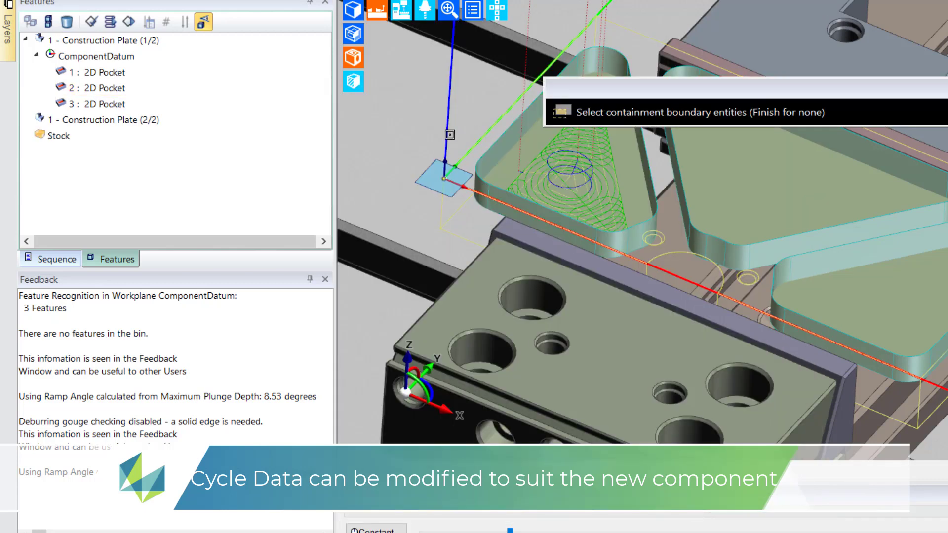
pyautogui.rightClick(450, 134)
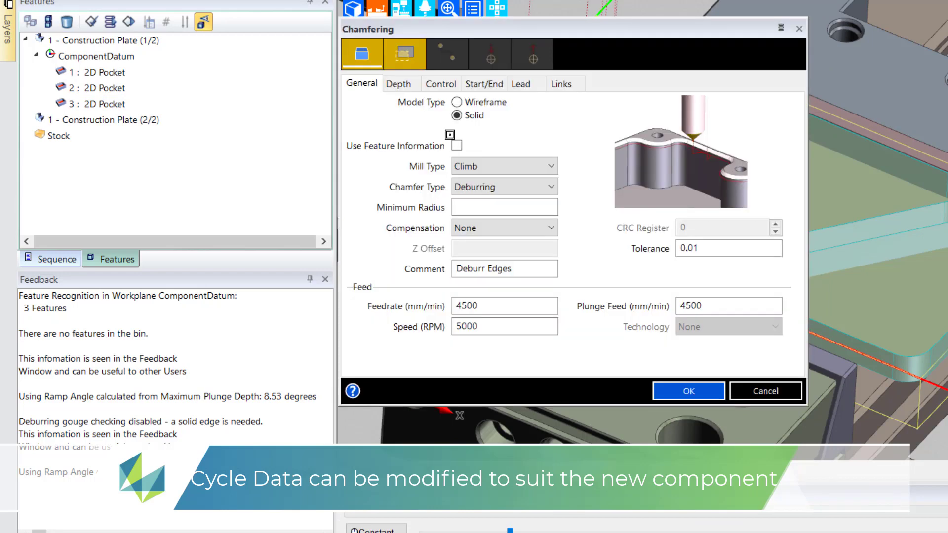
# Apply Chamfering: Deburr Edges to pocket 2 and show the Sequence instruction list.
pyautogui.click(686, 393)
pyautogui.click(548, 148)
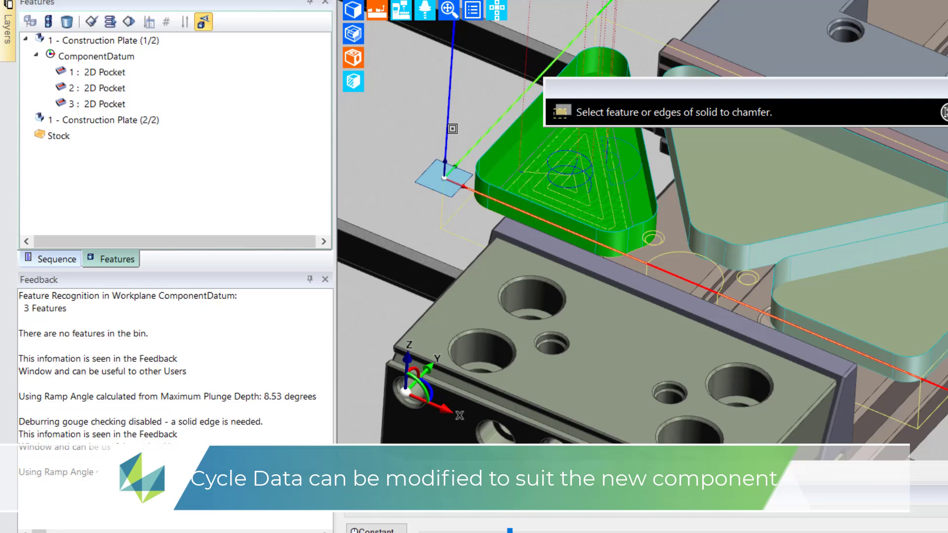
pyautogui.click(70, 264)
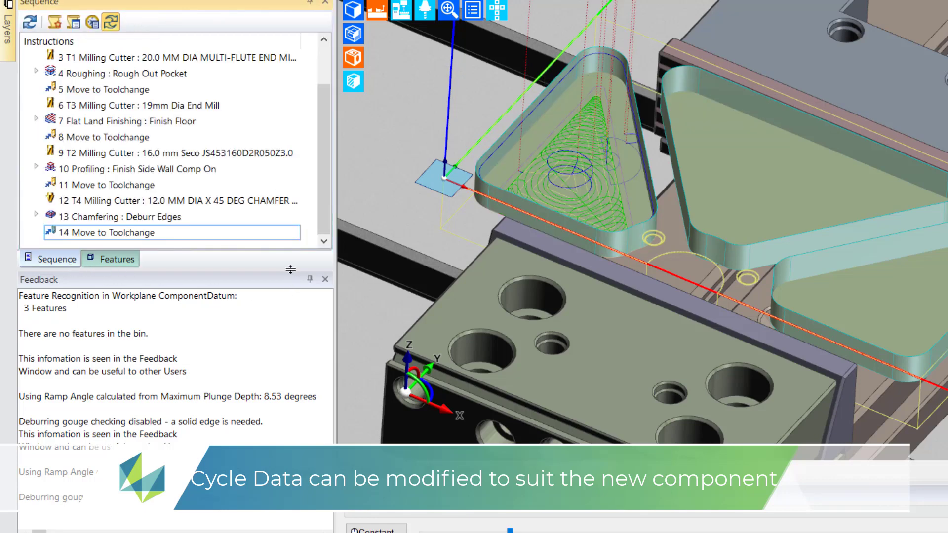
# Drag the Sequence panel splitter down to show every instruction through the final toolchange.
pyautogui.moveTo(290, 269); pyautogui.dragTo(284, 359)
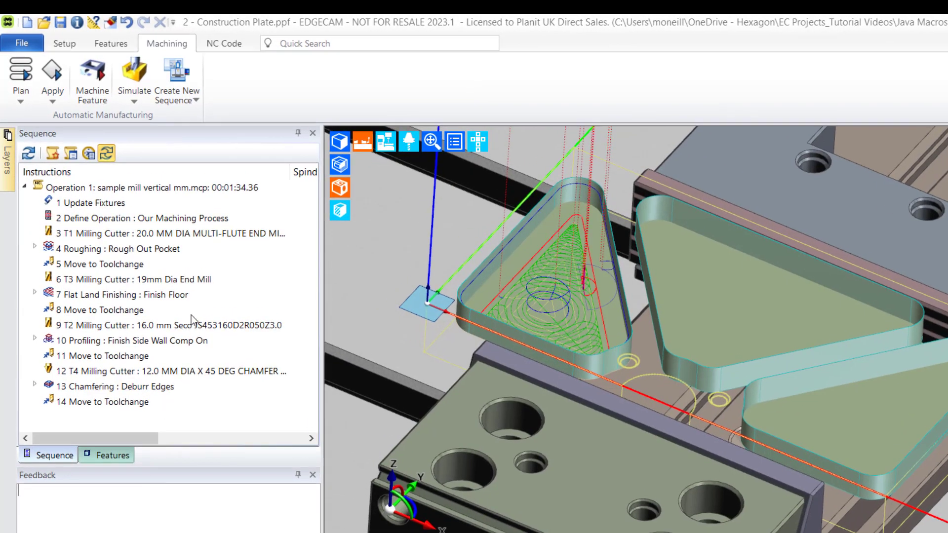
# Save instructions 3–14 as a PCI template over the existing Our Machining Process file.
pyautogui.click(158, 234)
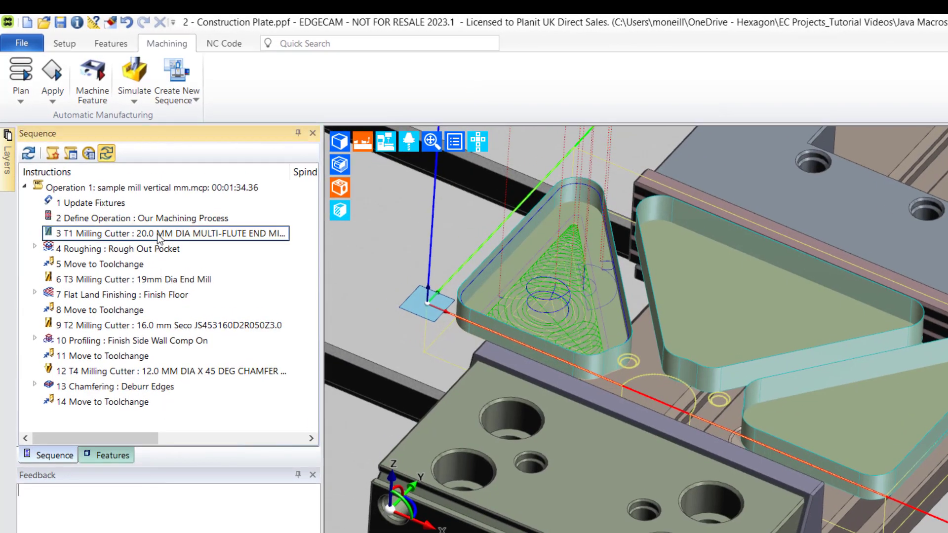
pyautogui.keyDown('shift'); pyautogui.click(129, 404); pyautogui.keyUp('shift')
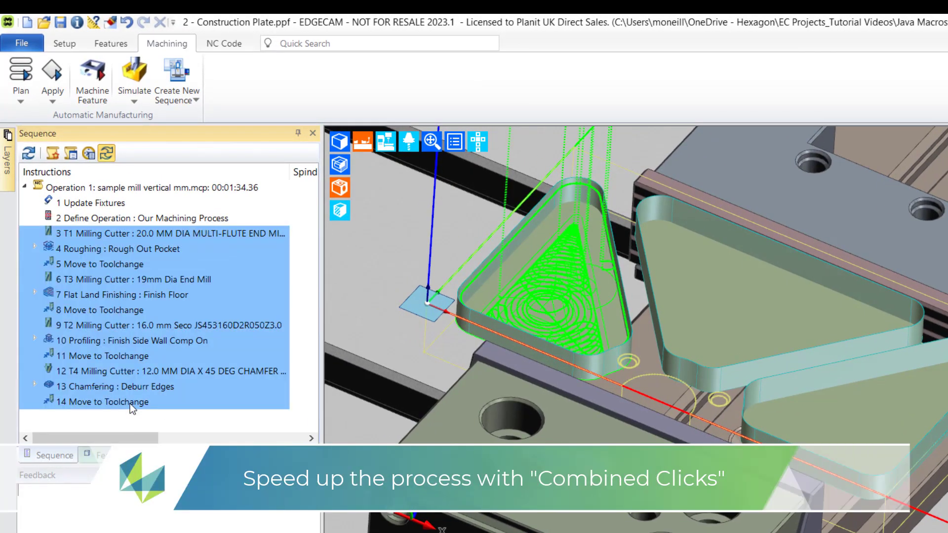
pyautogui.rightClick(238, 295)
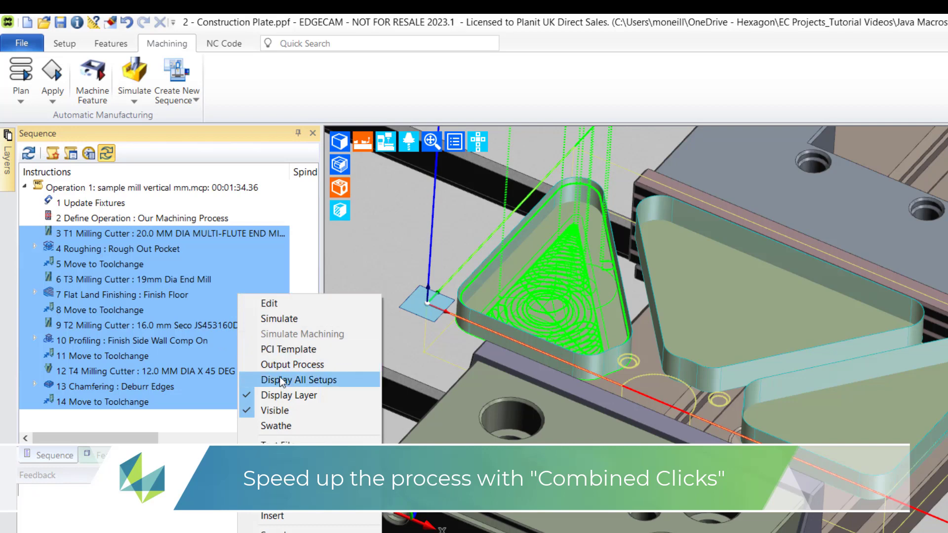
pyautogui.click(282, 349)
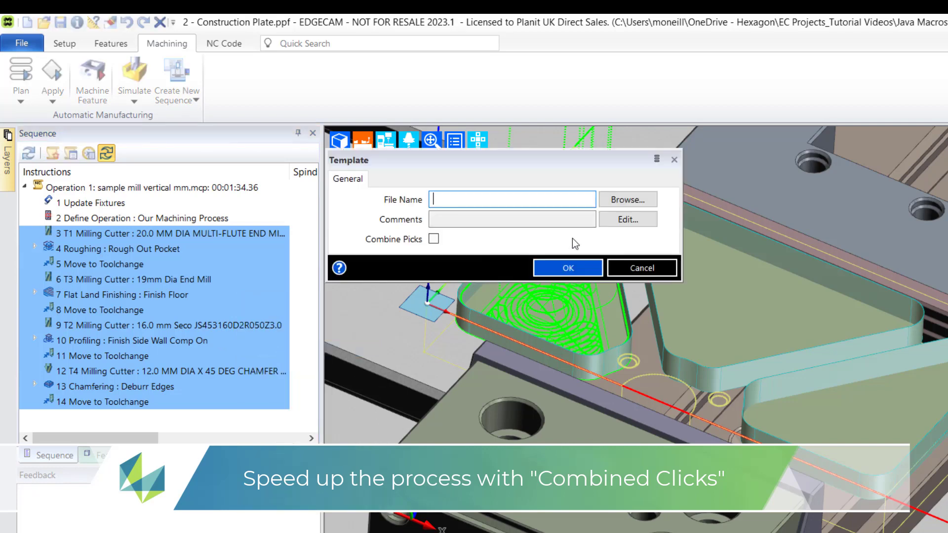
pyautogui.click(614, 202)
pyautogui.click(464, 407)
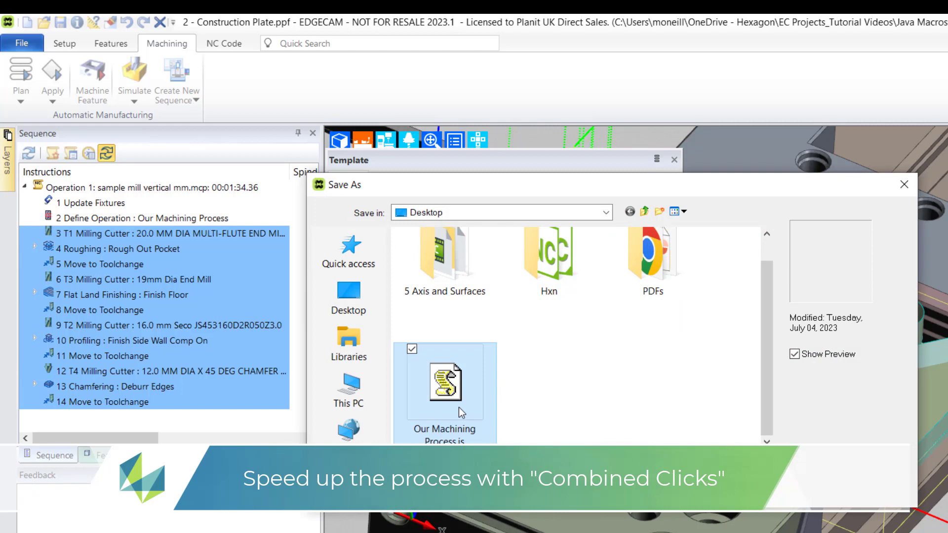
pyautogui.press('Return')
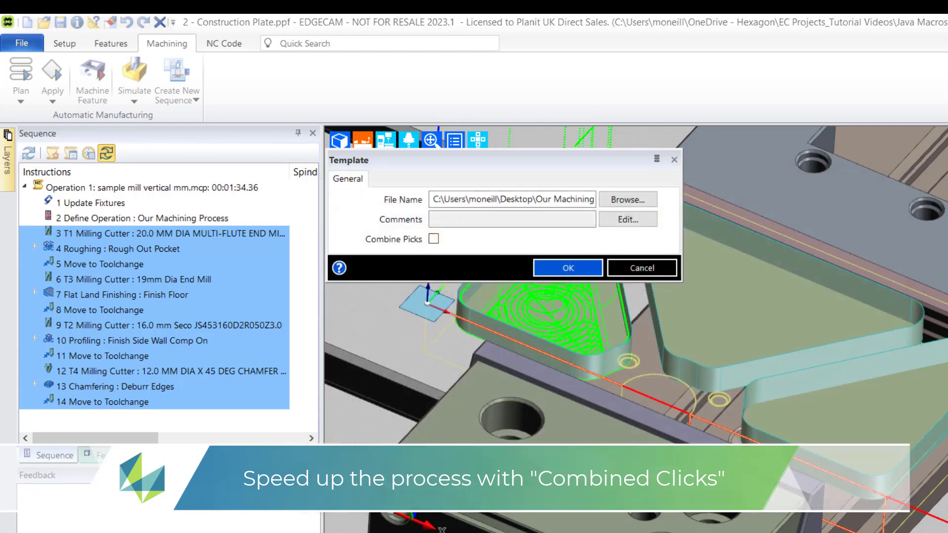
# Turn on Combine Picks and have only Roughing and Chamfering show dialogs.
pyautogui.click(433, 239)
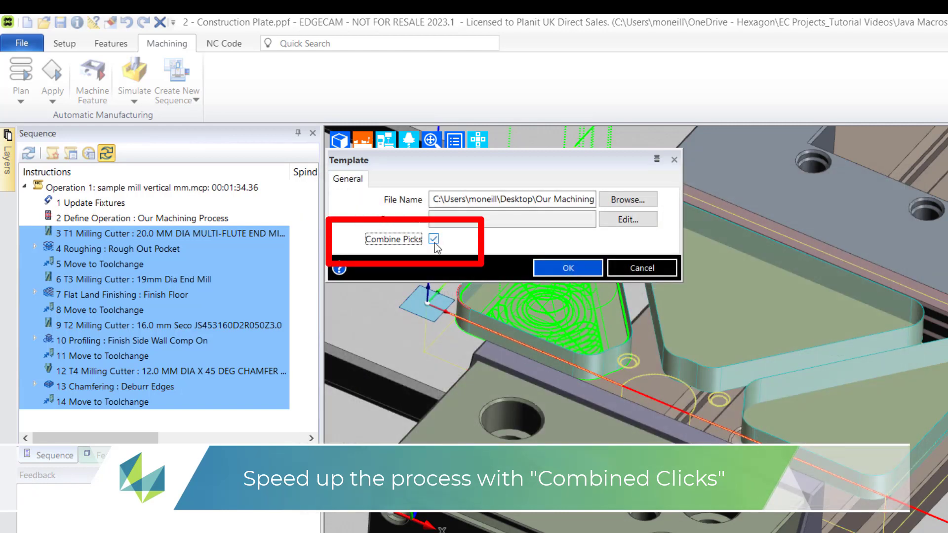
pyautogui.click(548, 268)
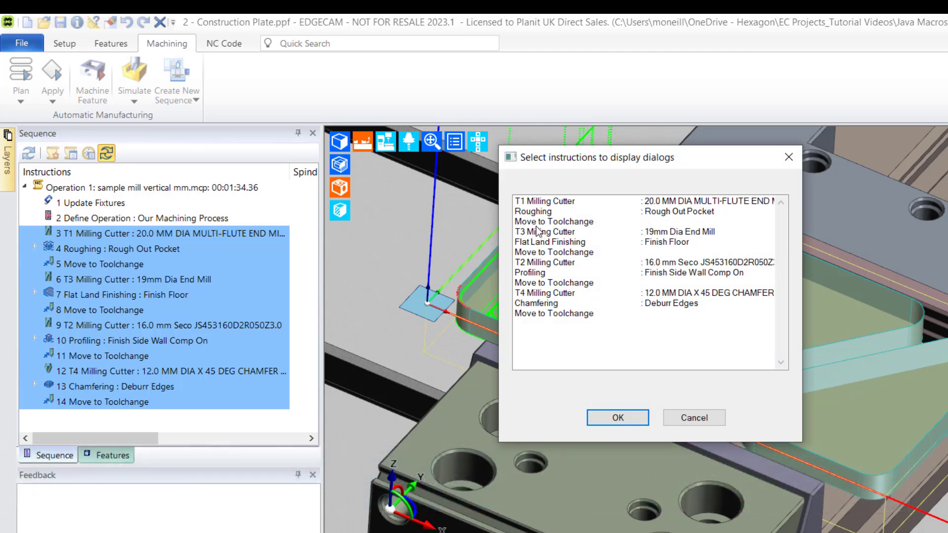
pyautogui.click(533, 216)
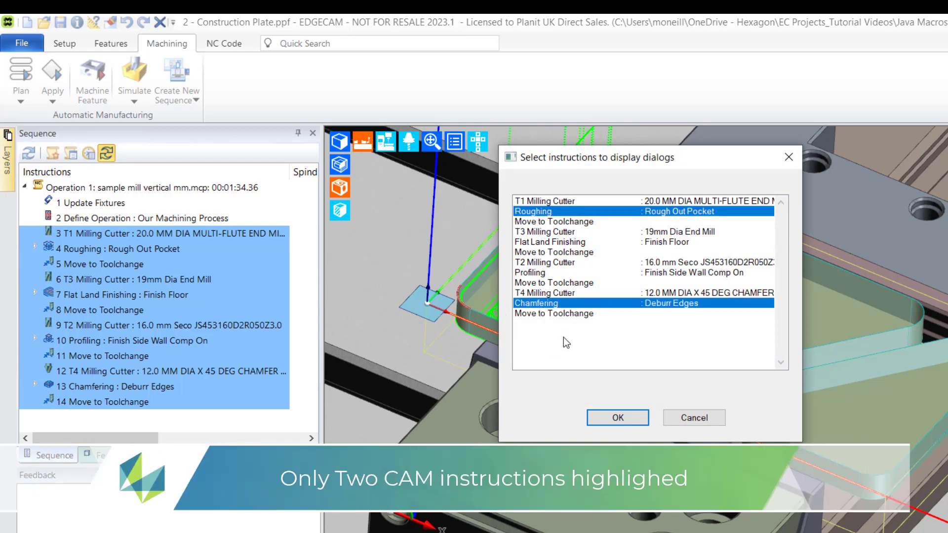
pyautogui.click(623, 417)
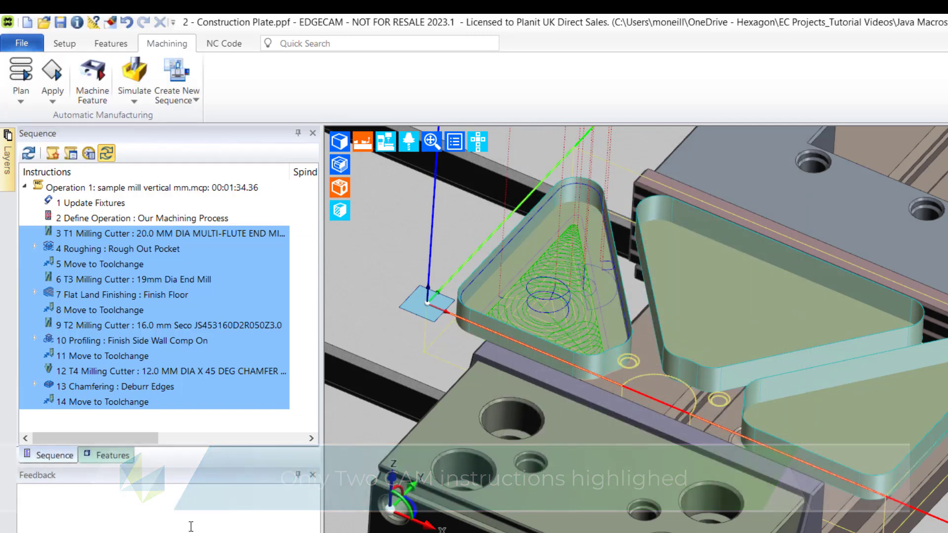
# Rerun the Our Machining Process PCI macro and accept the picked pocket.
pyautogui.click(190, 425)
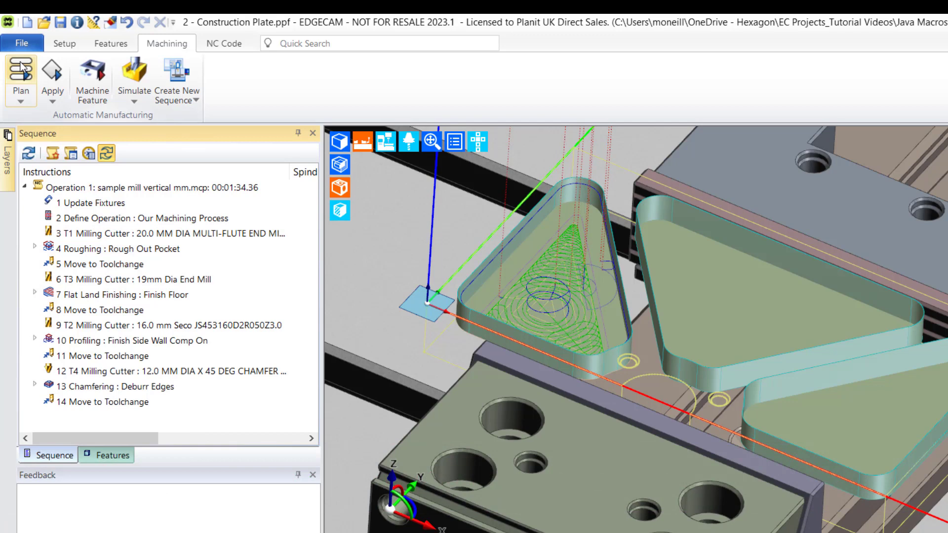
pyautogui.click(16, 43)
pyautogui.click(29, 239)
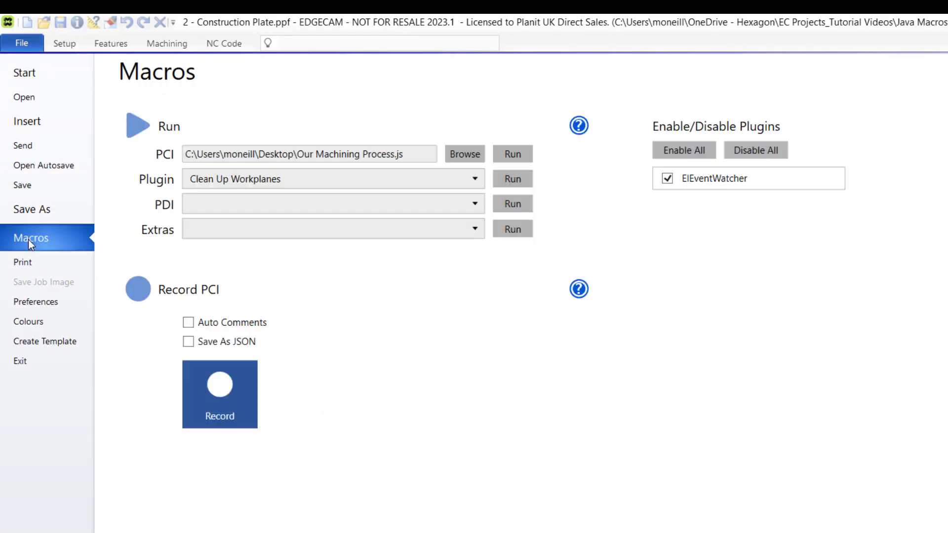
pyautogui.click(513, 154)
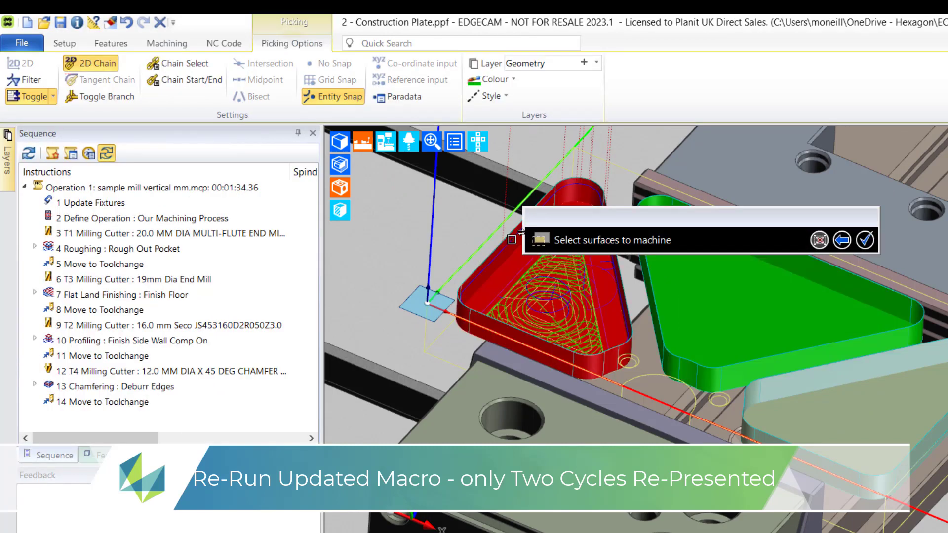
pyautogui.click(864, 241)
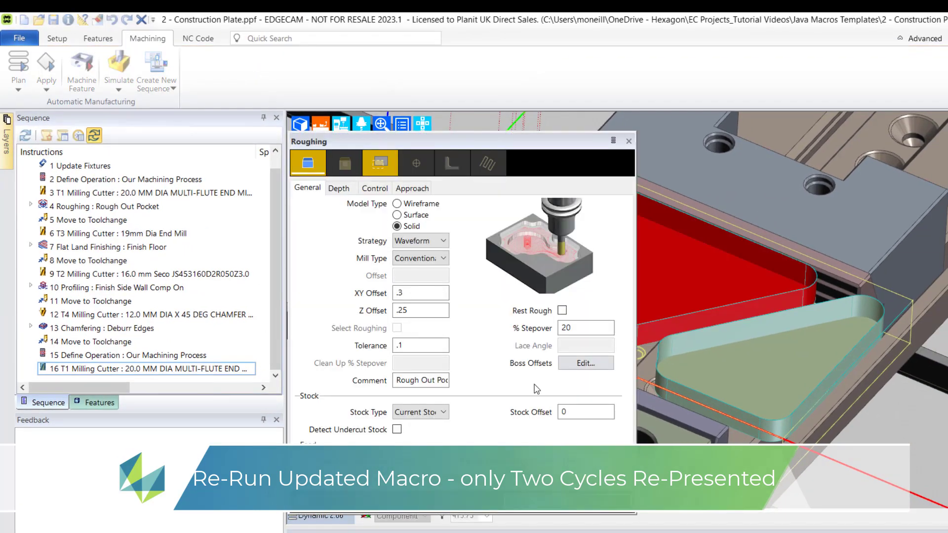
# Set roughing XY offset .25 and Z offset .15 and accept the settings.
pyautogui.click(424, 293)
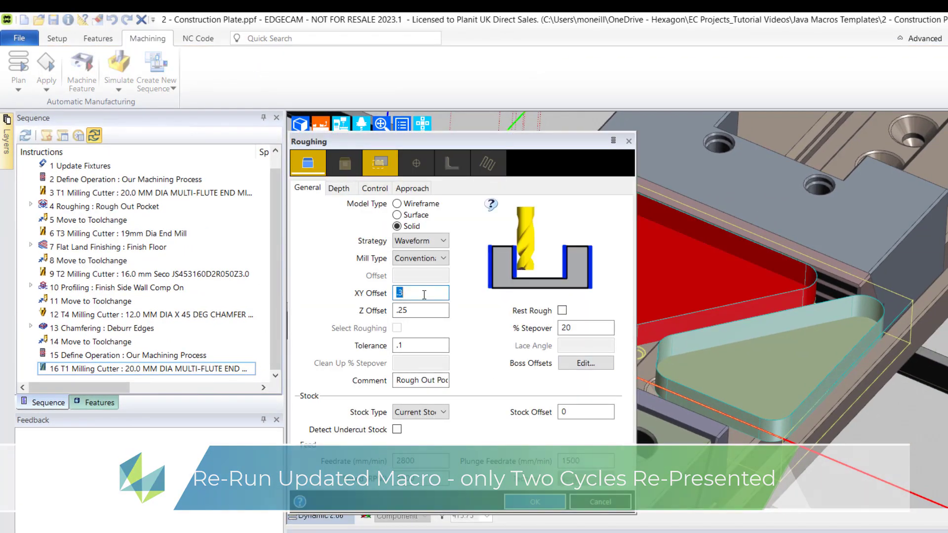
pyautogui.press('BackSpace')
pyautogui.write('25')
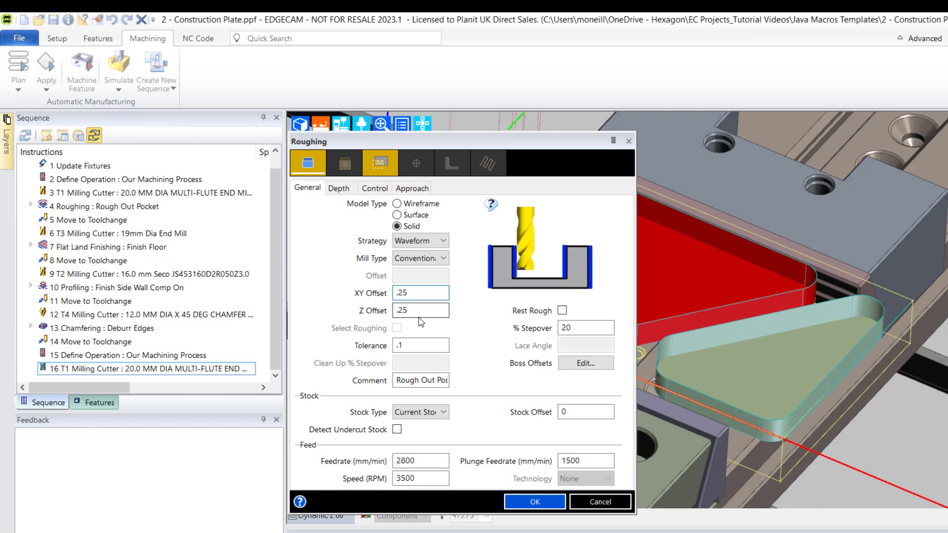
pyautogui.click(419, 310)
pyautogui.hotkey('ctrl', 'a')
pyautogui.write('.15')
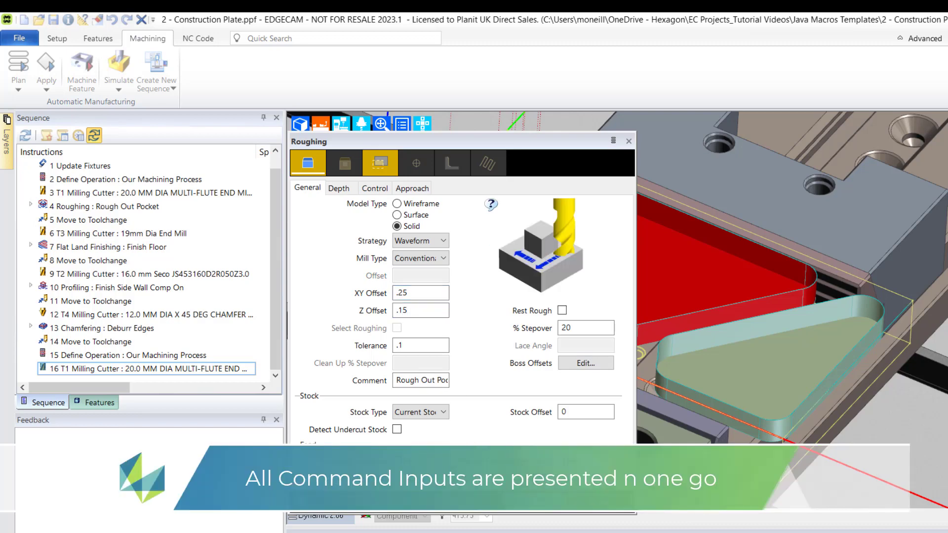
pyautogui.click(545, 514)
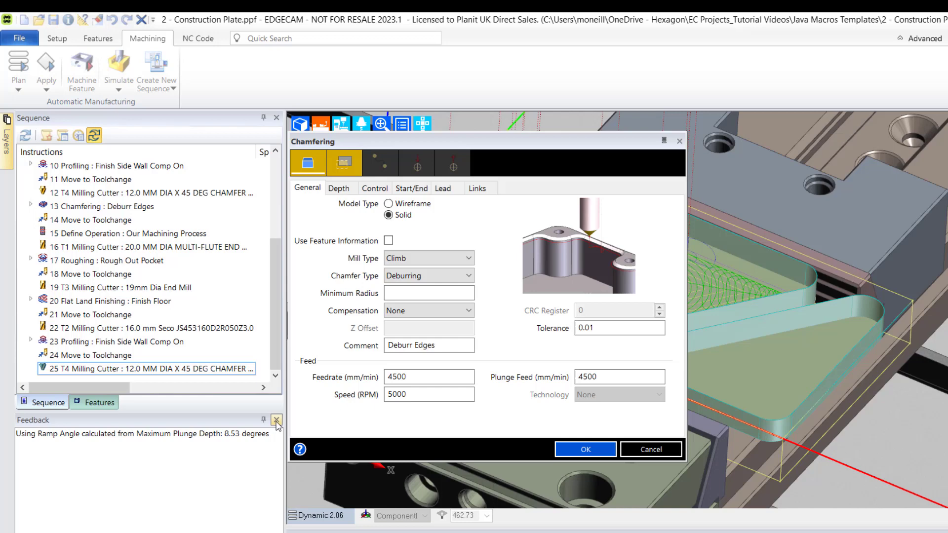
# Accept the Chamfering settings and chamfer the picked pocket with no containment boundary.
pyautogui.click(276, 420)
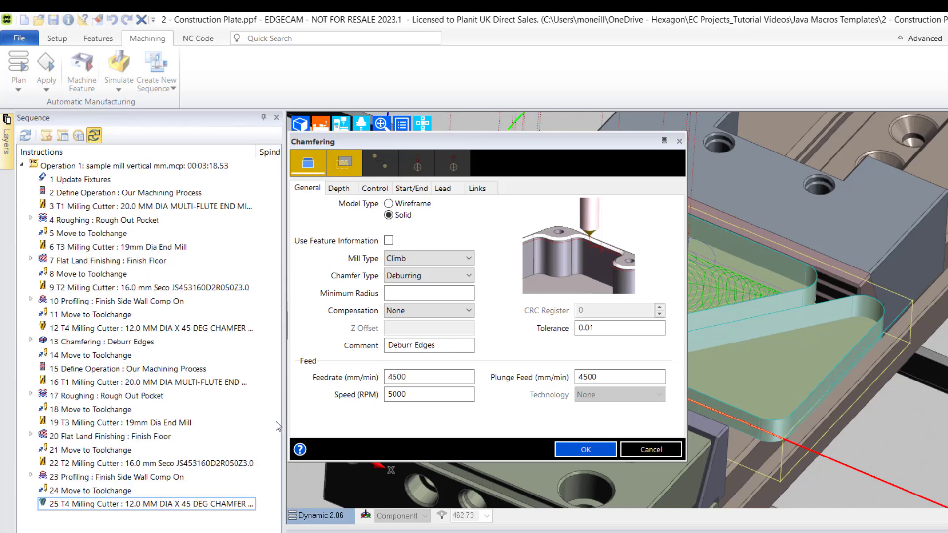
pyautogui.click(592, 450)
pyautogui.click(623, 277)
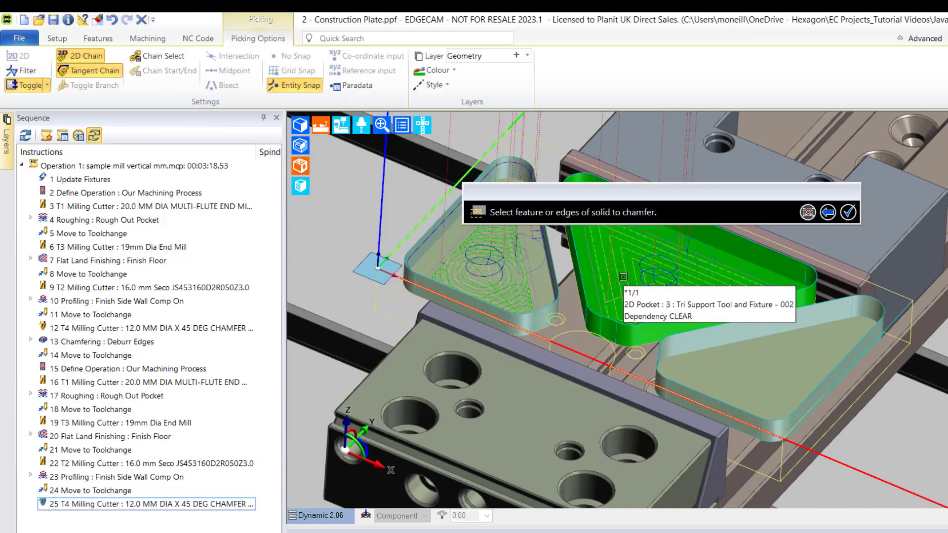
pyautogui.rightClick(339, 230)
pyautogui.rightClick(339, 230)
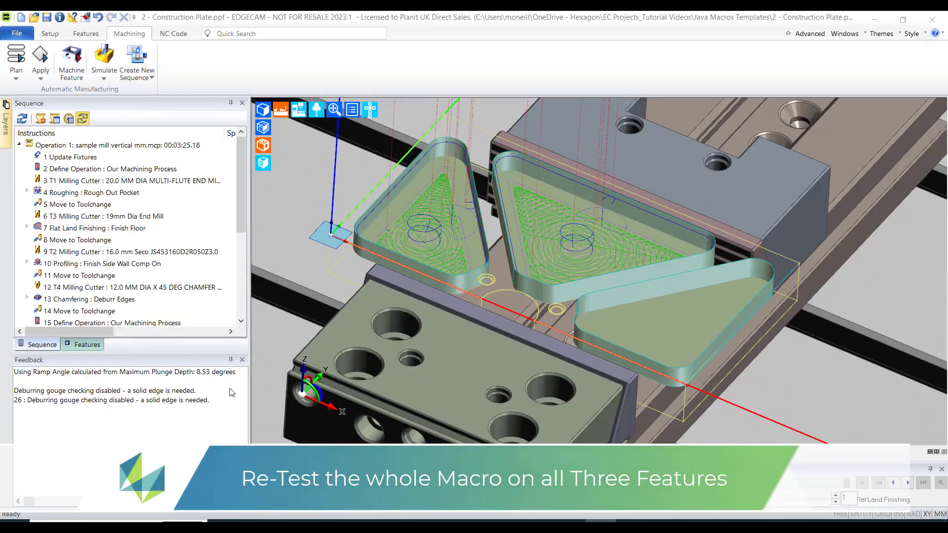
# Delete the previously generated instructions 2 through 27.
pyautogui.click(242, 360)
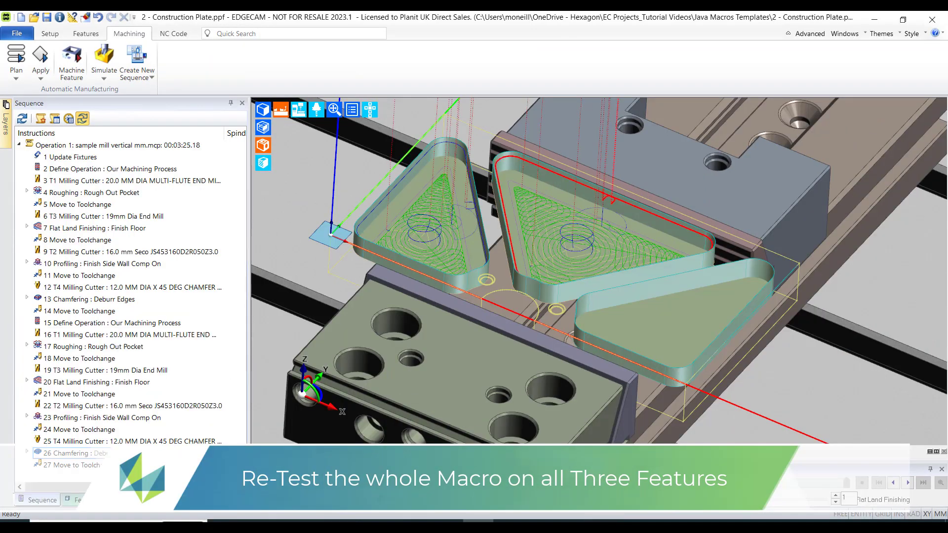
pyautogui.keyDown('shift'); pyautogui.click(132, 172); pyautogui.keyUp('shift')
pyautogui.rightClick(132, 171)
pyautogui.click(158, 322)
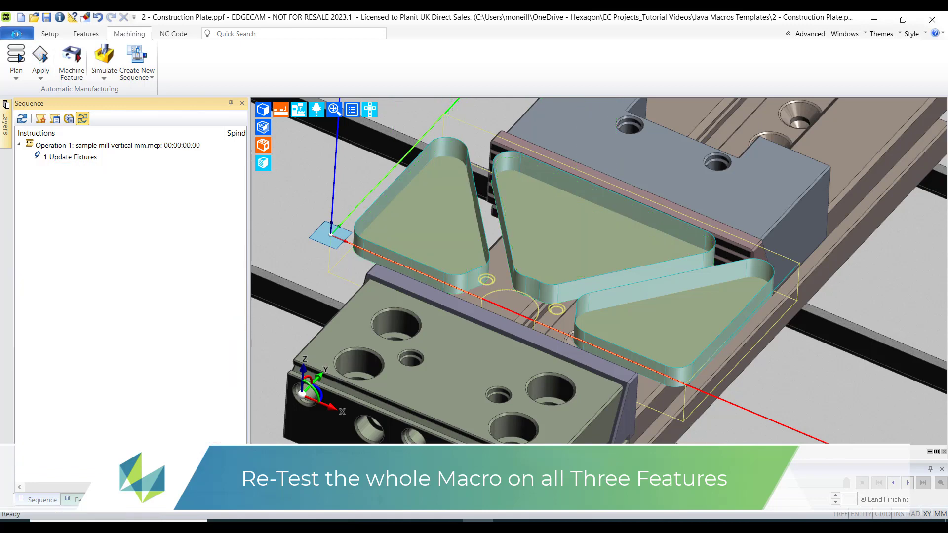
# Rerun the PCI macro and pick all three triangular pockets.
pyautogui.click(17, 34)
pyautogui.click(24, 184)
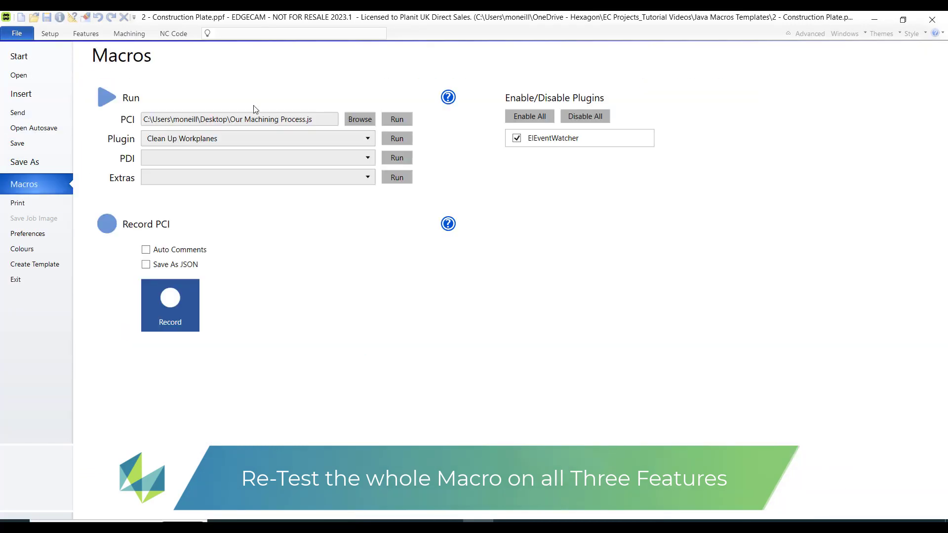
pyautogui.click(398, 120)
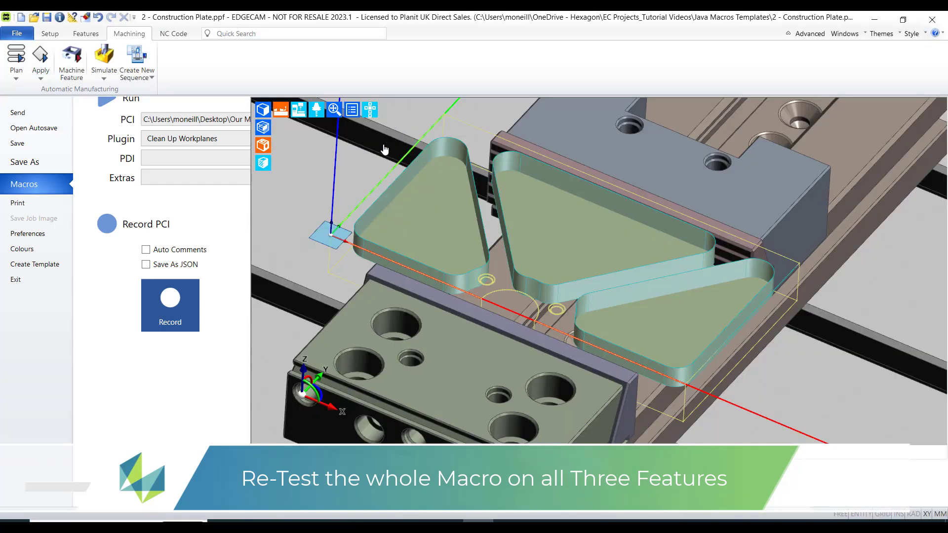
pyautogui.click(415, 228)
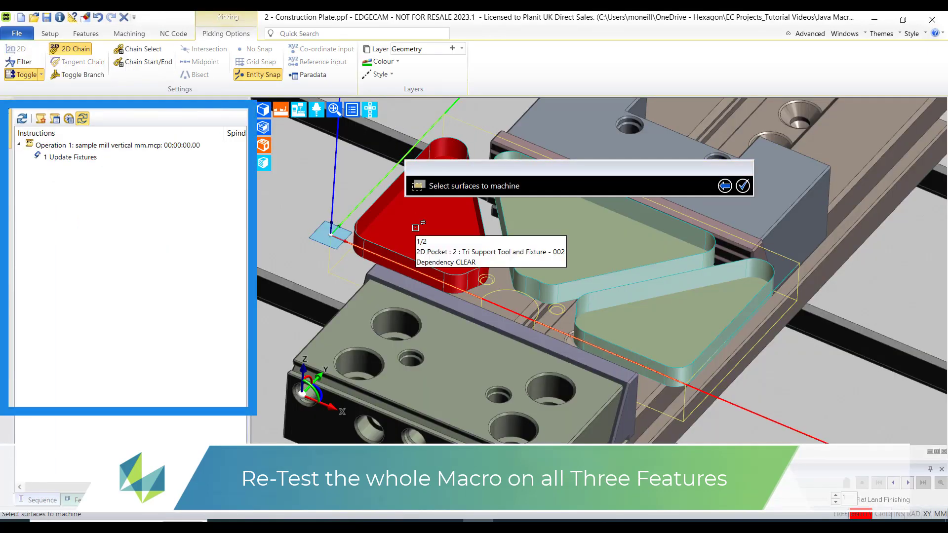
pyautogui.click(415, 227)
pyautogui.click(583, 237)
pyautogui.click(657, 310)
pyautogui.rightClick(338, 209)
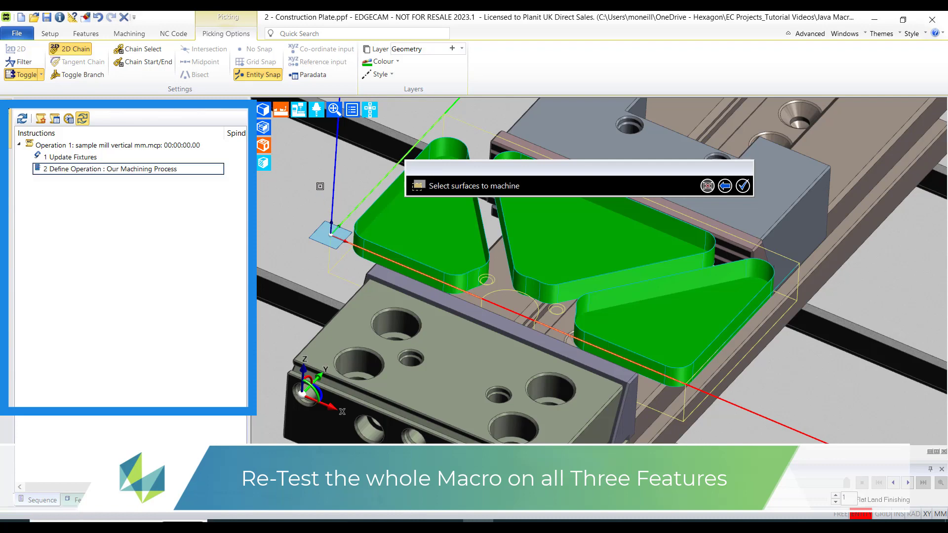
# Accept the roughing settings with a 15% stepover.
pyautogui.write('15')
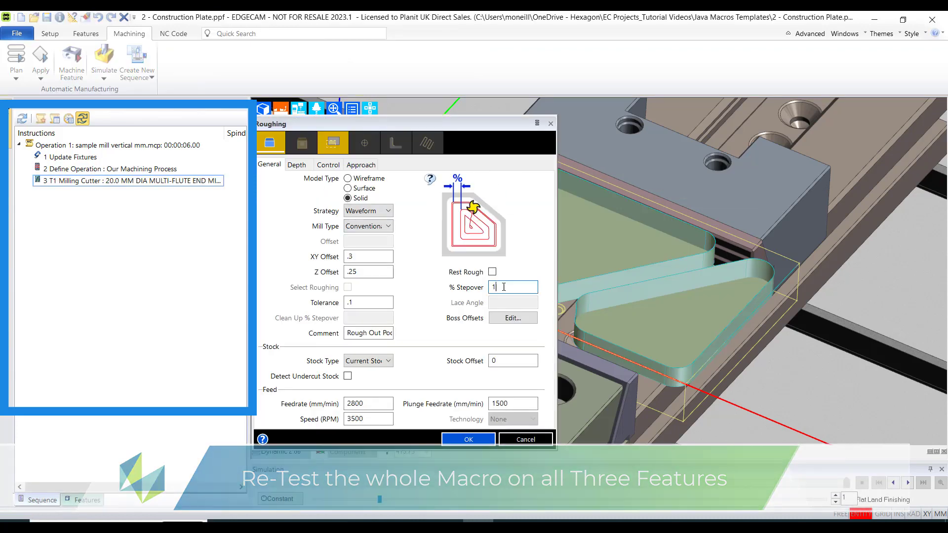
pyautogui.doubleClick(359, 255)
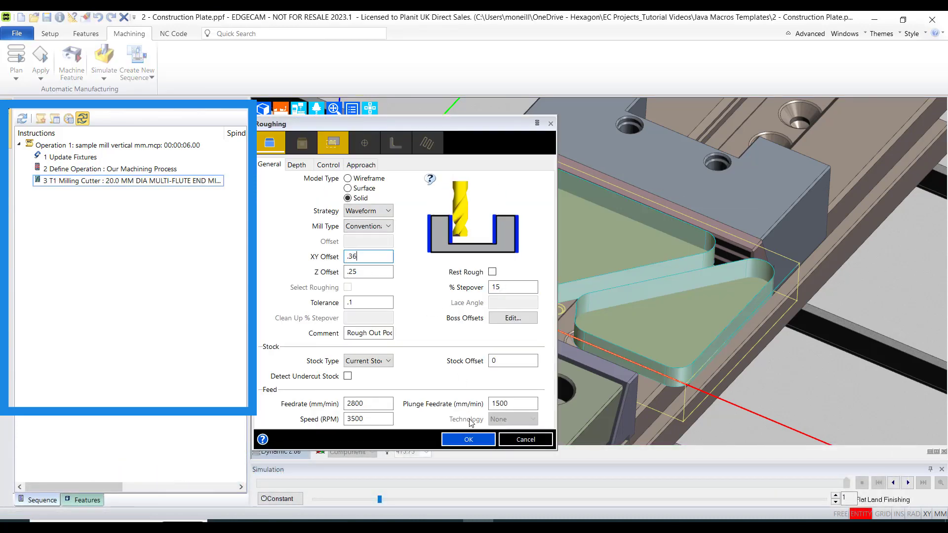
pyautogui.click(468, 439)
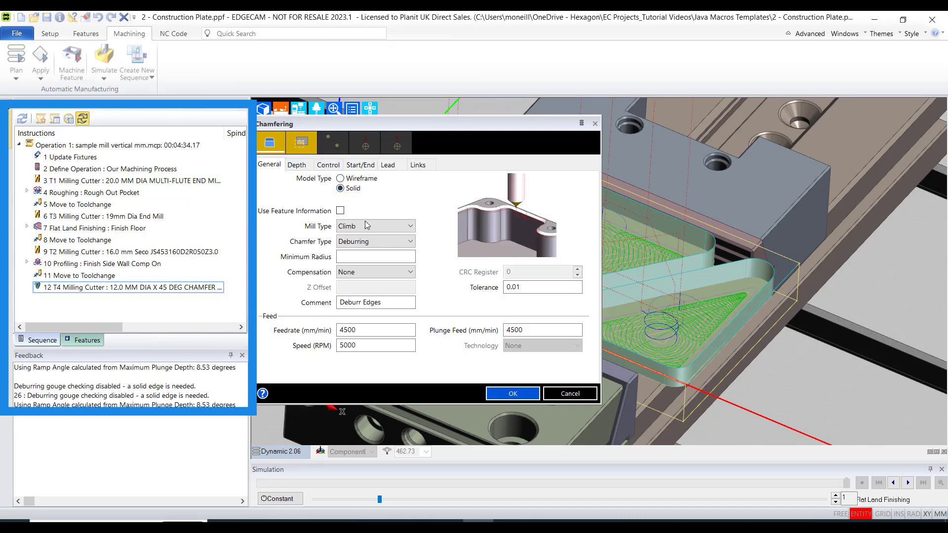
# Set the Chamfering cycle to Conventional milling with a 4000 plunge feed.
pyautogui.click(367, 226)
pyautogui.click(365, 243)
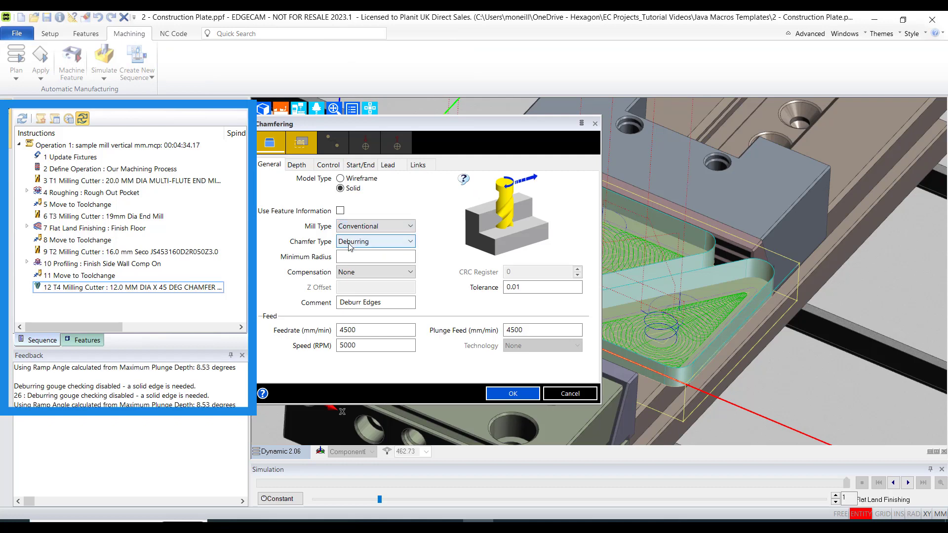
pyautogui.doubleClick(547, 330)
pyautogui.write('4000')
pyautogui.click(513, 393)
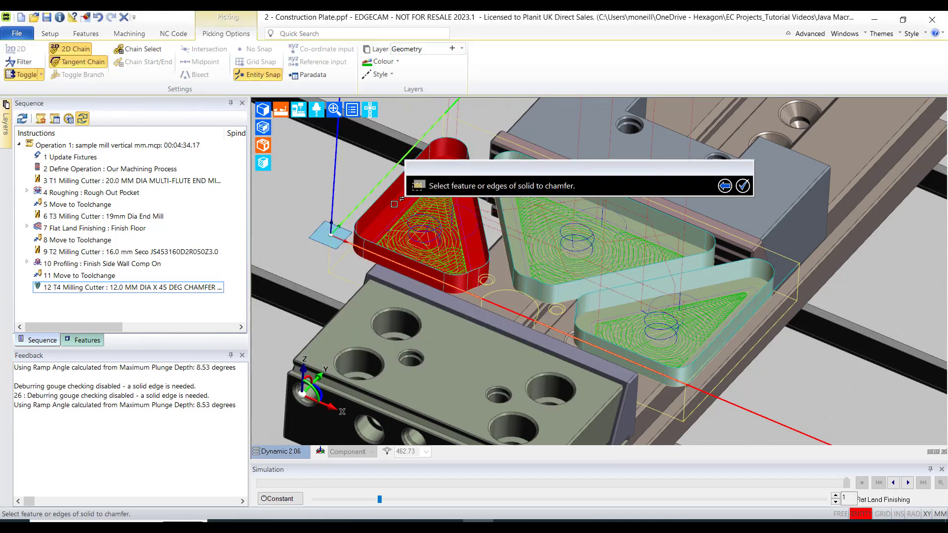
# Chamfer the left, middle and right pockets without a containment boundary.
pyautogui.click(394, 204)
pyautogui.click(564, 260)
pyautogui.click(672, 298)
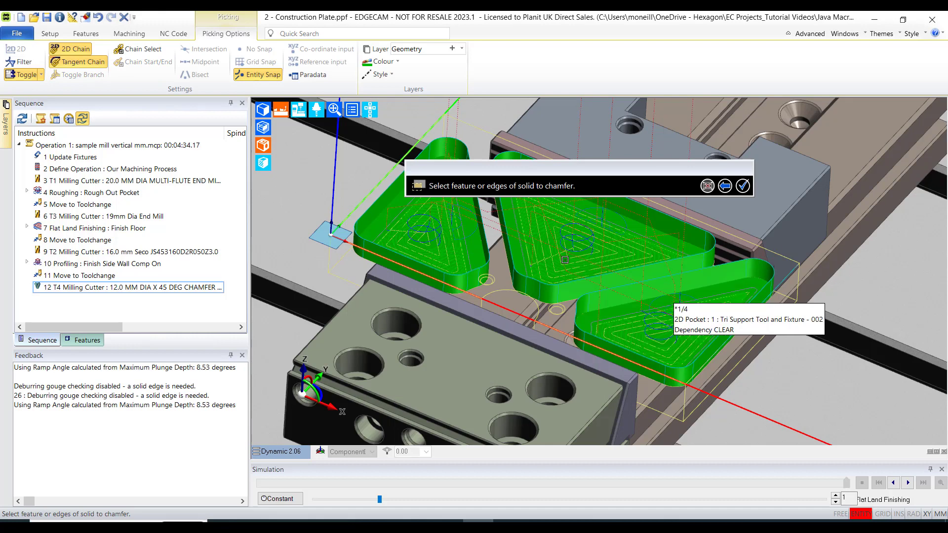
pyautogui.rightClick(311, 172)
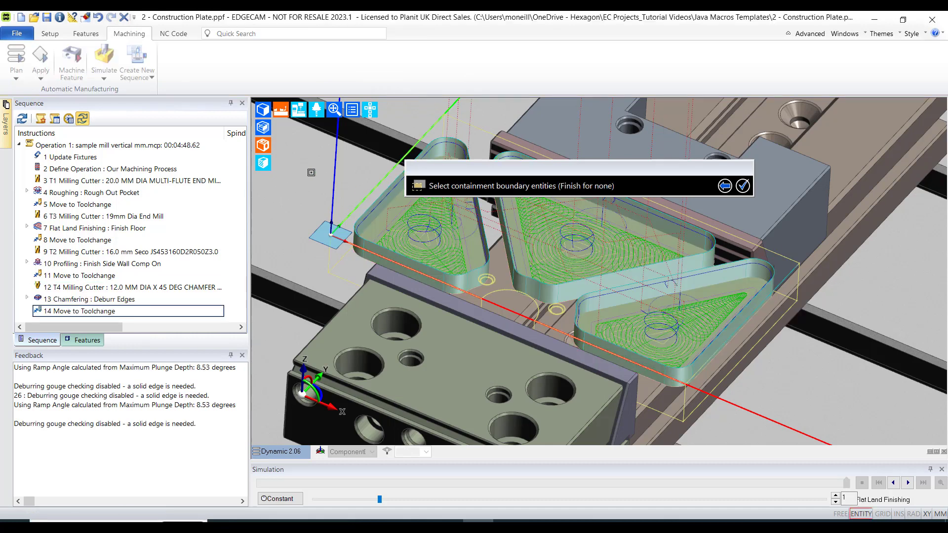
pyautogui.rightClick(311, 172)
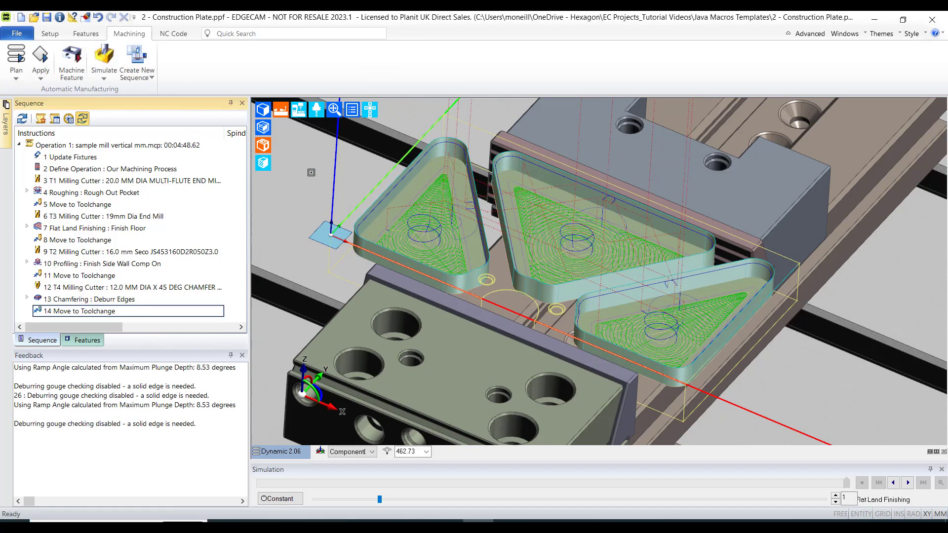
# Play the Rapid Result simulation to the end and view the machined plate from above.
pyautogui.click(104, 75)
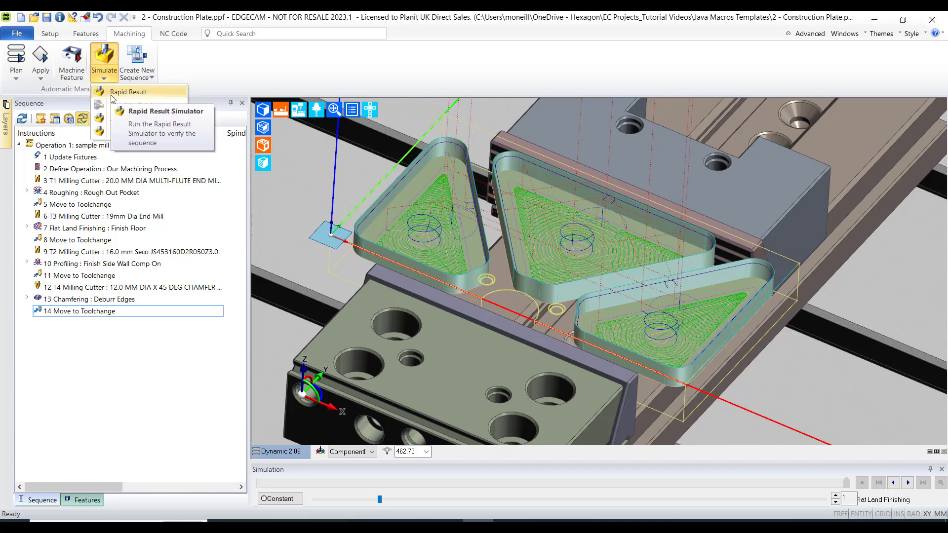
pyautogui.click(112, 94)
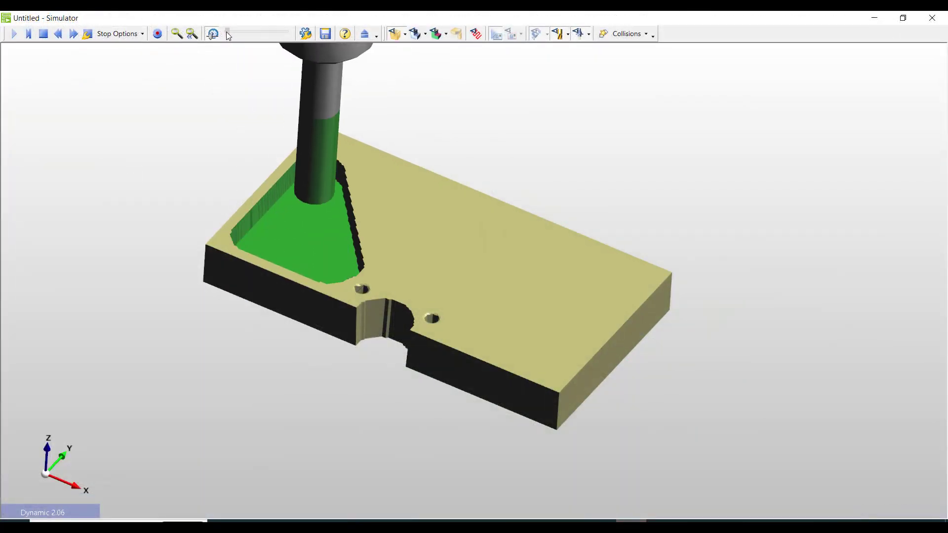
pyautogui.moveTo(667, 223); pyautogui.dragTo(660, 268)
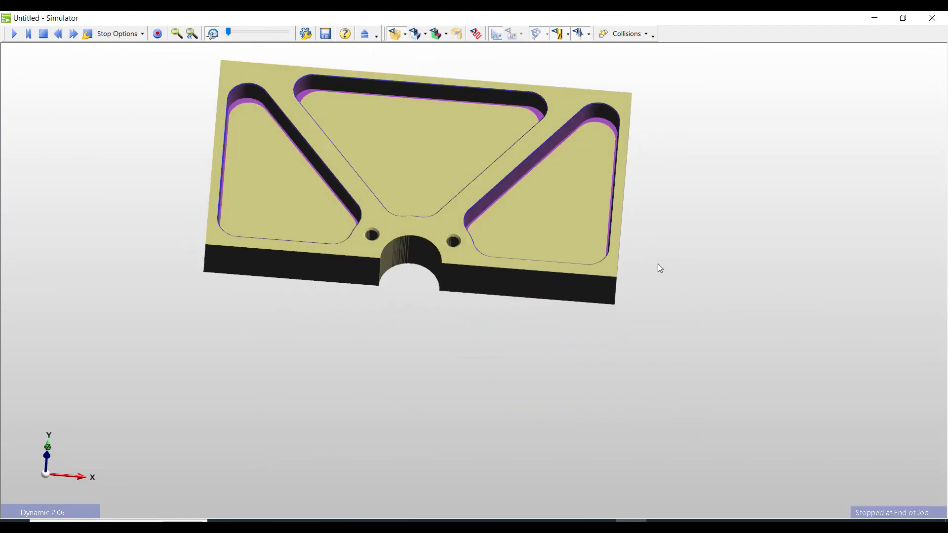